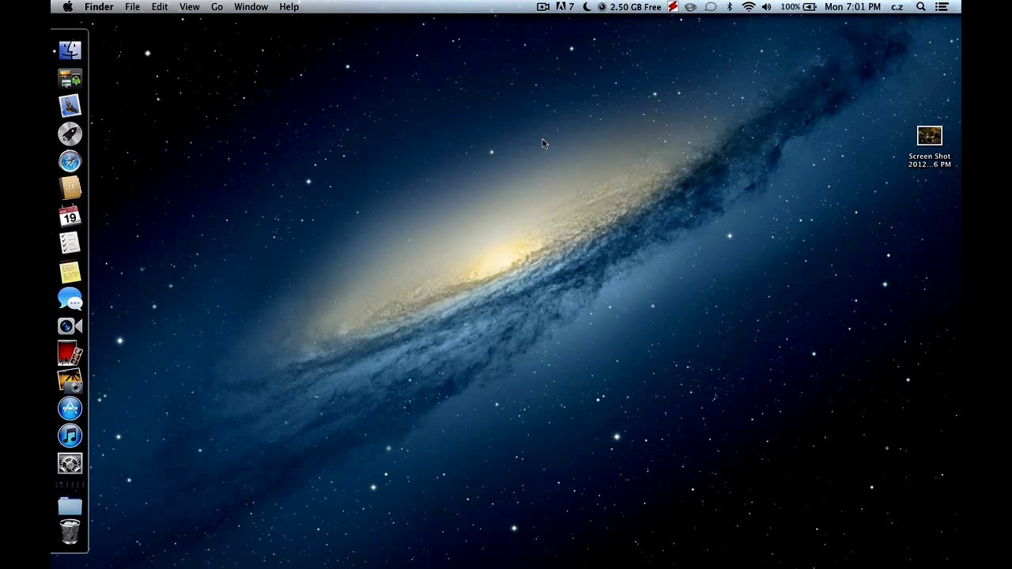
# - Launch Safari, go to The Pirate Bay's Top 100 page, and close the MacKeeper window
pyautogui.click(71, 162)
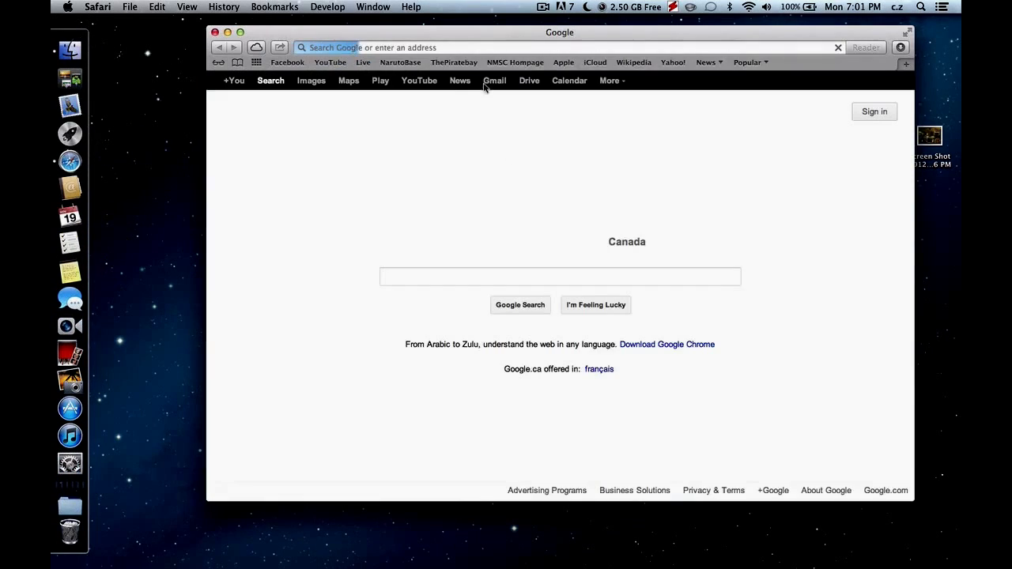
pyautogui.click(457, 47)
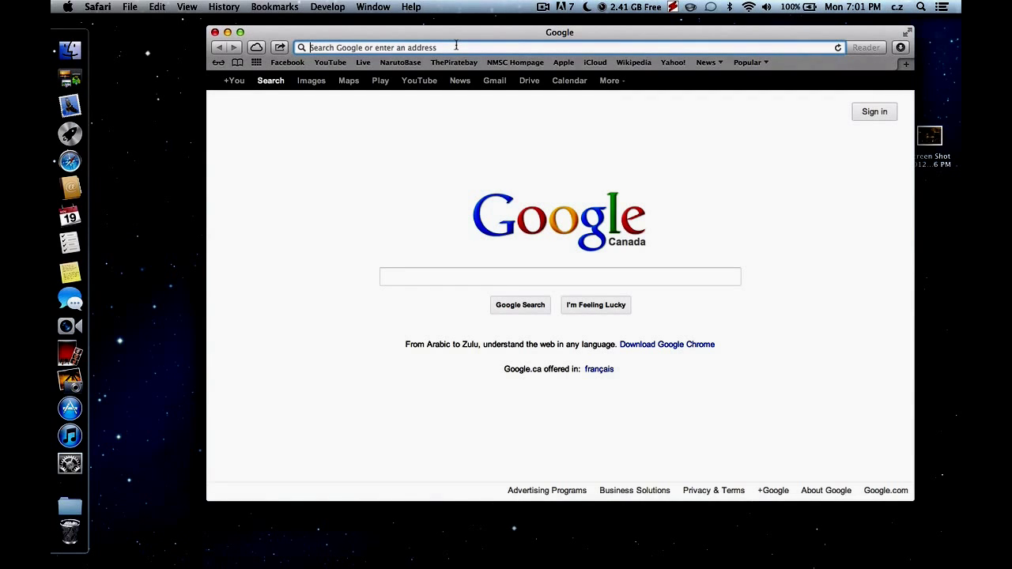
pyautogui.click(454, 63)
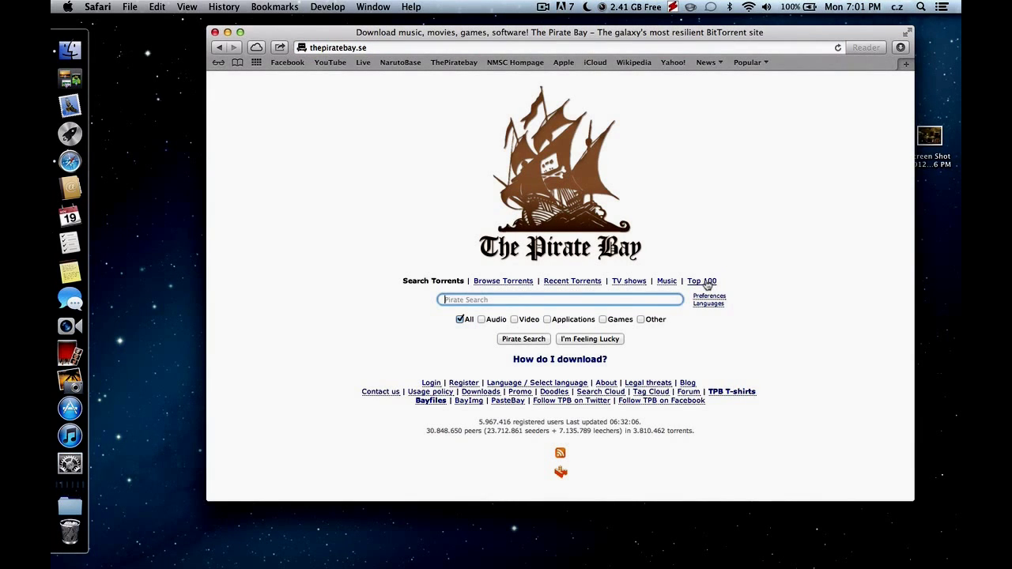
pyautogui.click(703, 282)
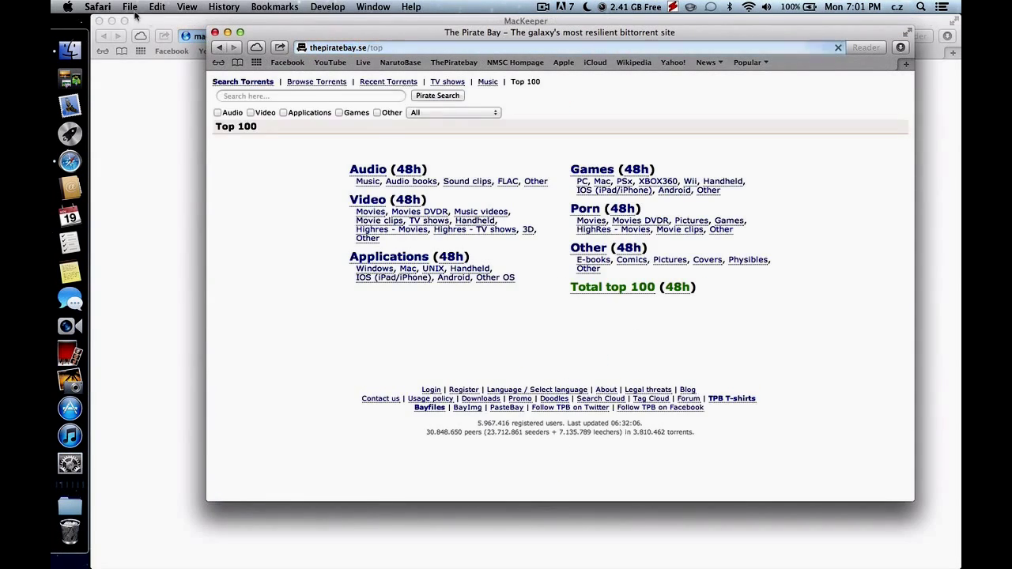
pyautogui.click(99, 21)
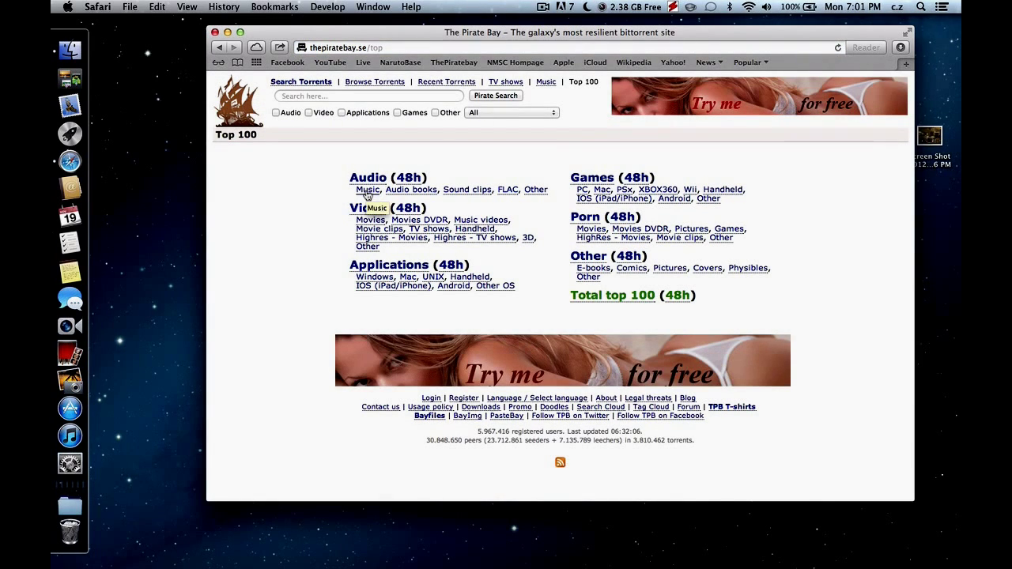
# - Highlight the Video, Applications and other 48h category headings, then clear the highlight
pyautogui.moveTo(426, 207); pyautogui.dragTo(347, 210)
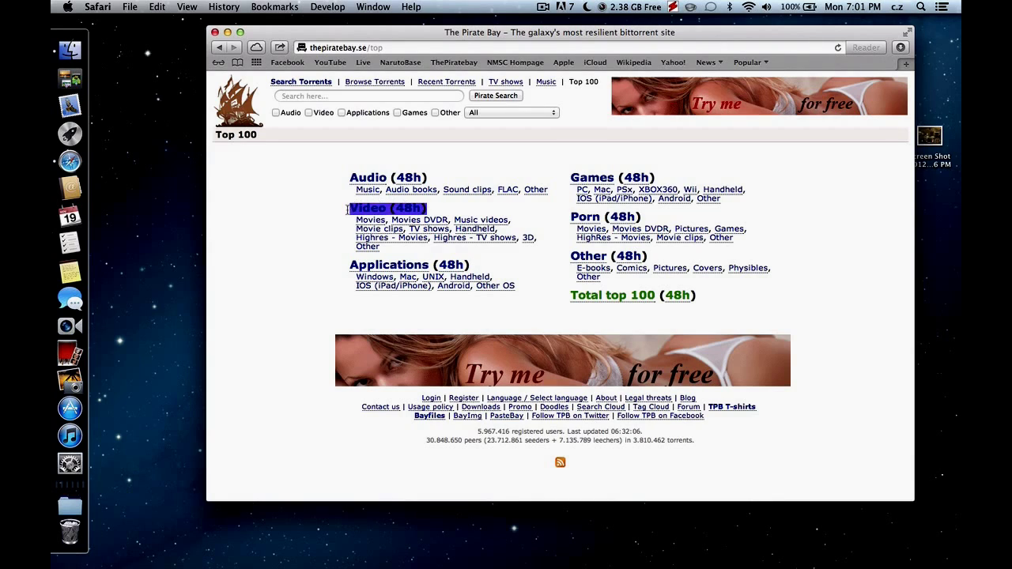
pyautogui.moveTo(344, 273); pyautogui.dragTo(522, 286)
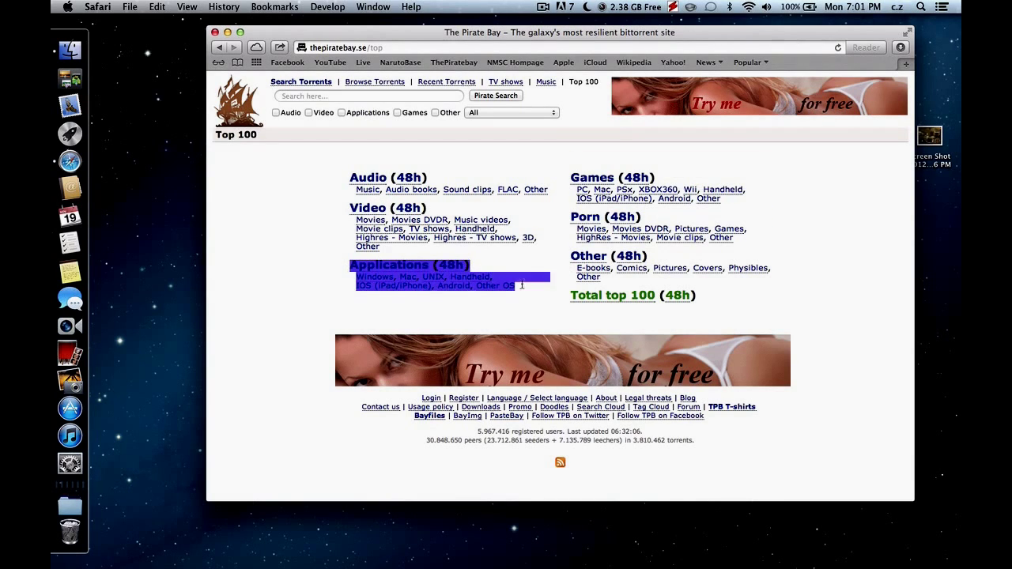
pyautogui.click(548, 275)
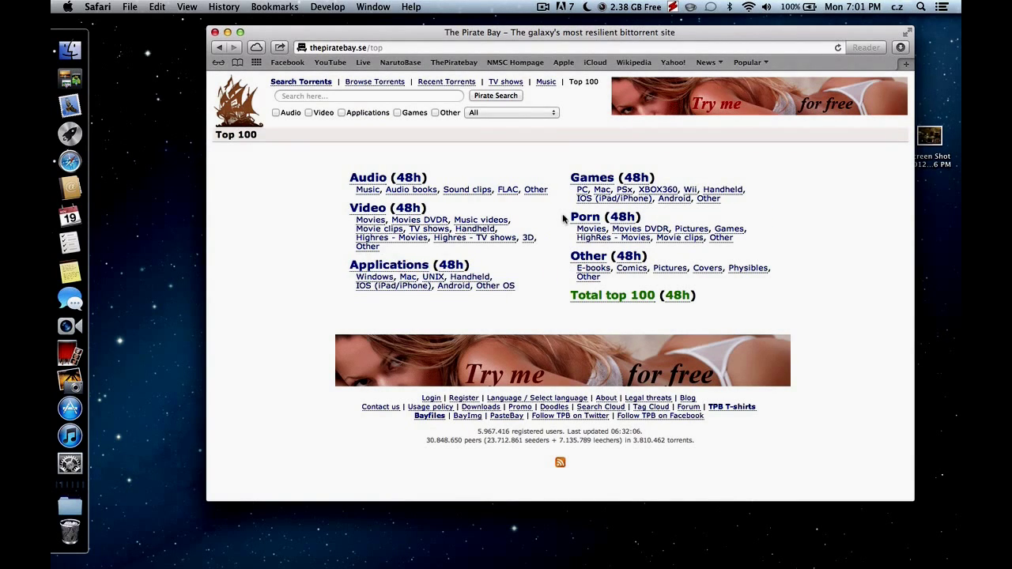
pyautogui.moveTo(651, 209); pyautogui.dragTo(567, 222)
pyautogui.click(645, 207)
# - Open the Top 100 Movies list, note the BitTorrent client mention, and start a new Google tab
pyautogui.click(371, 222)
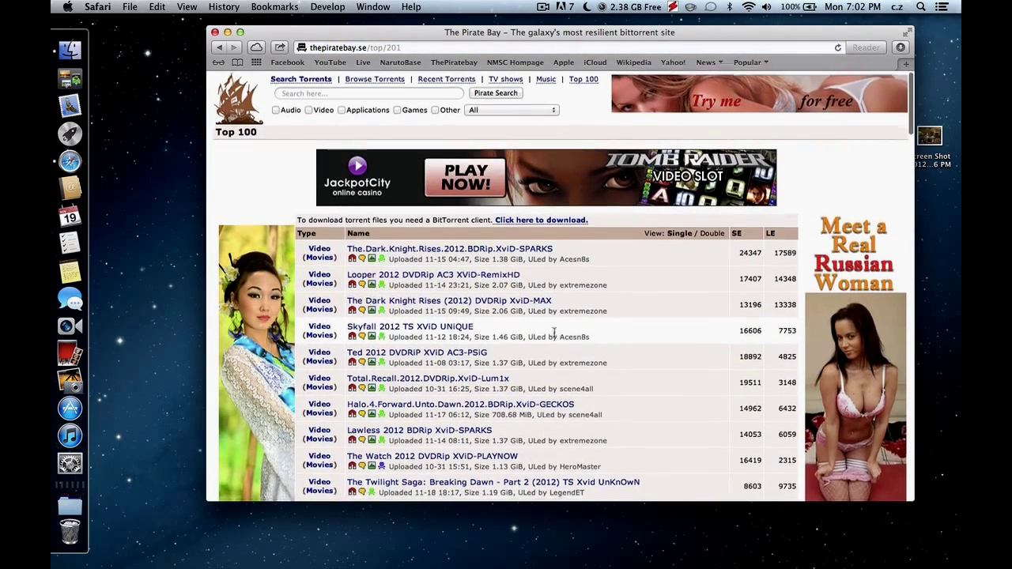
pyautogui.scroll(-3, 554, 336)
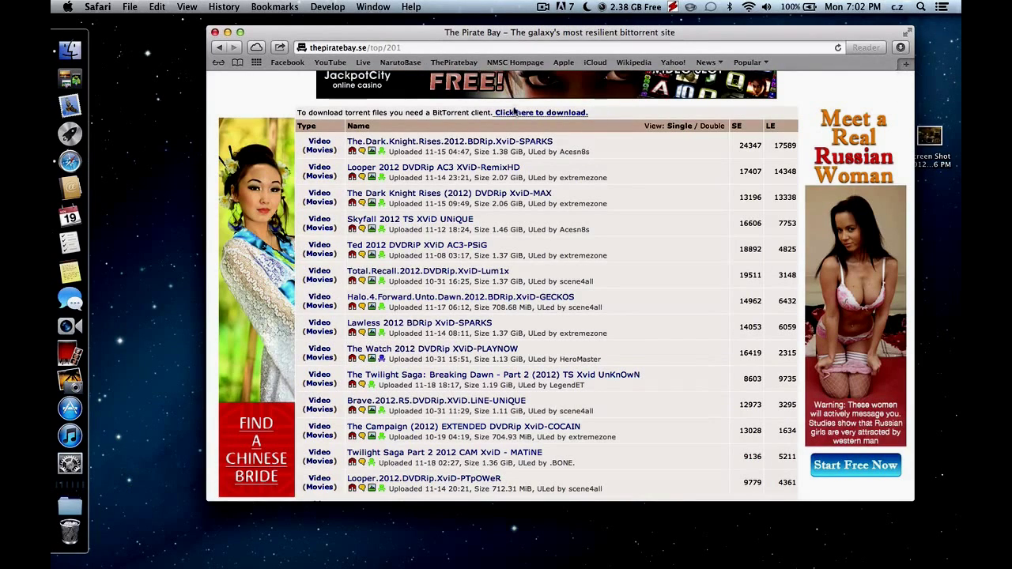
pyautogui.moveTo(431, 114); pyautogui.dragTo(474, 111)
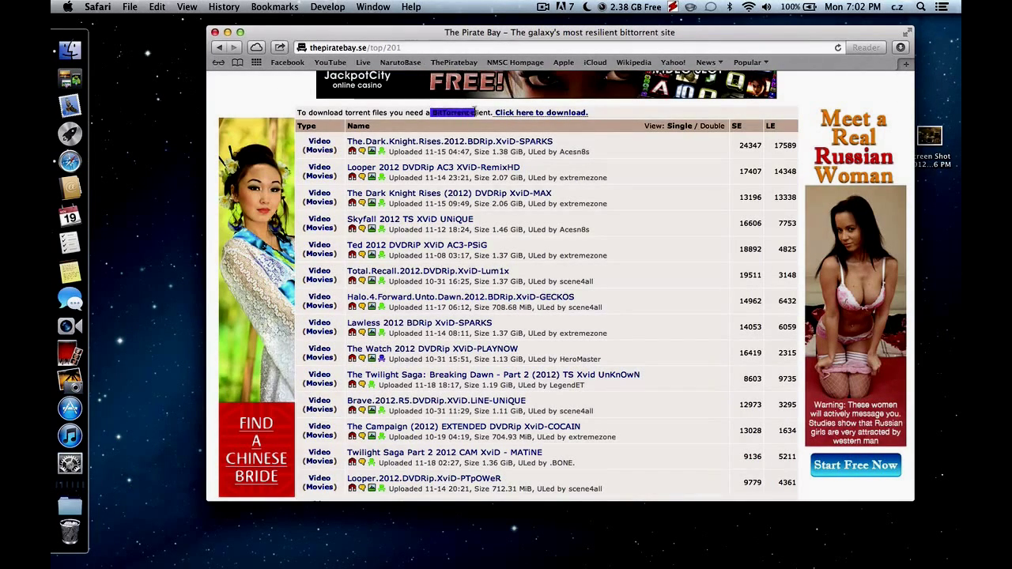
pyautogui.click(905, 65)
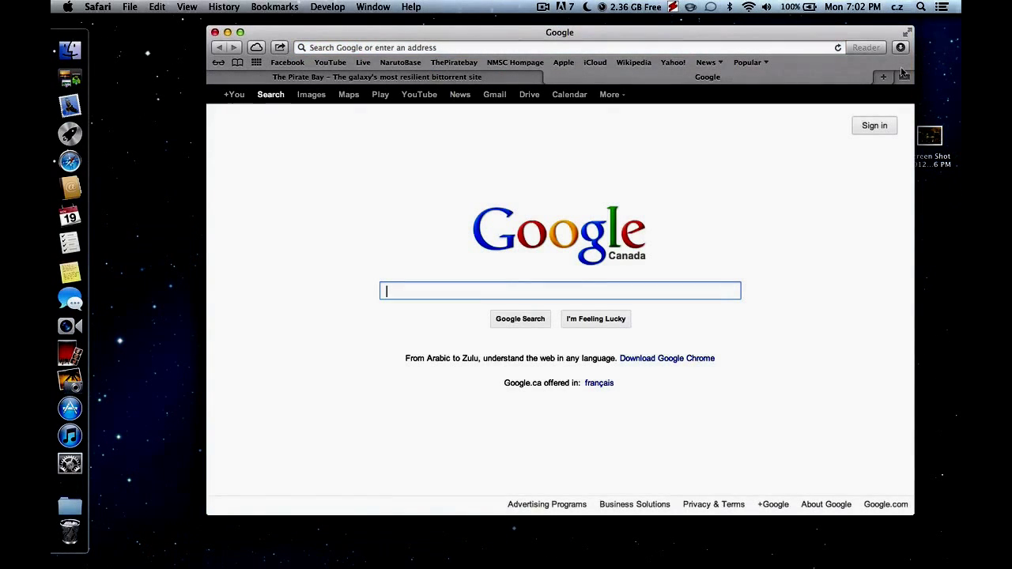
# - Google 'utorrent', then 'bittorrent', and open the BitTorrent homepage result
pyautogui.write('utorrent')
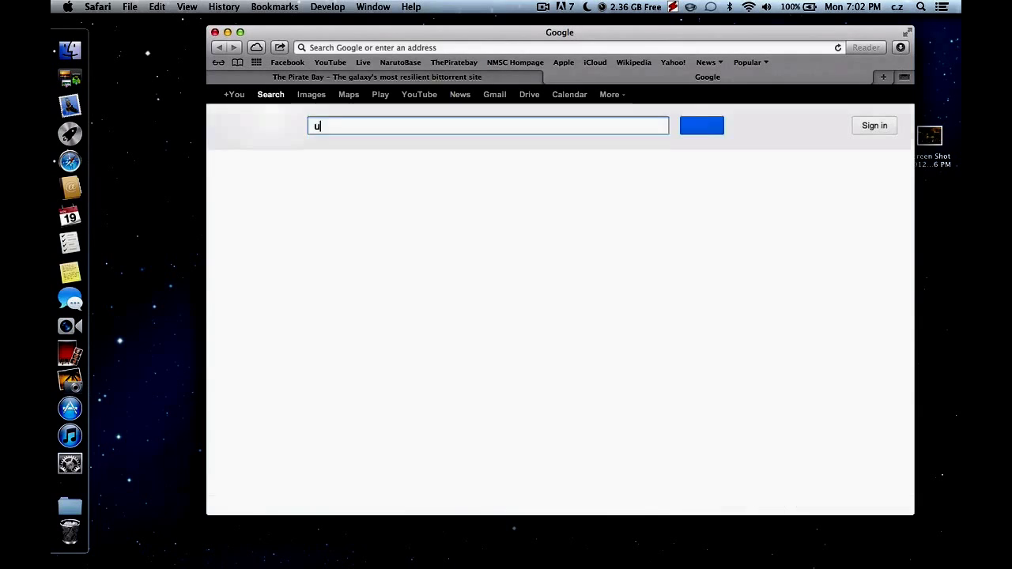
pyautogui.press('Return')
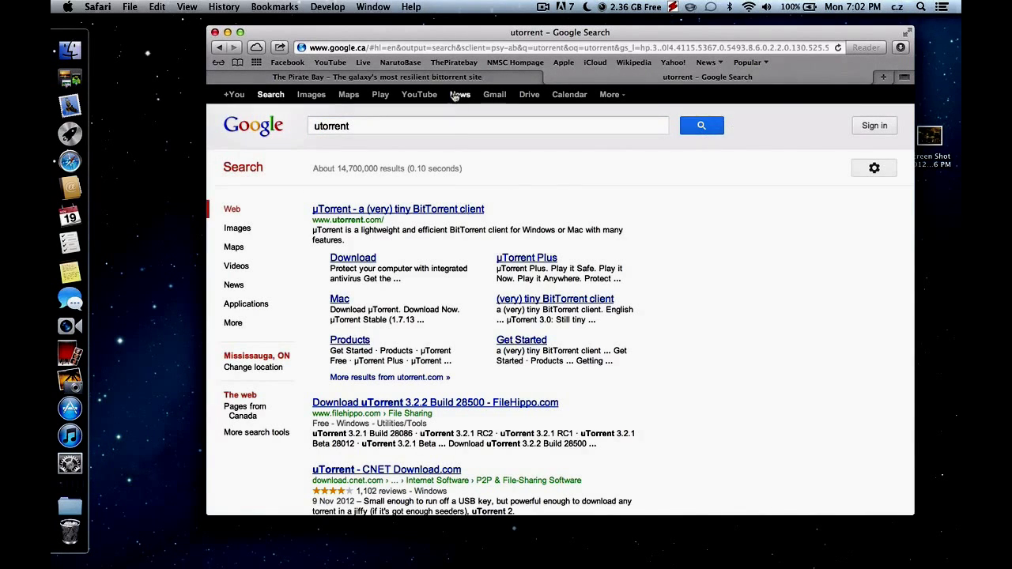
pyautogui.click(510, 124)
pyautogui.press('super+a')
pyautogui.write('bit')
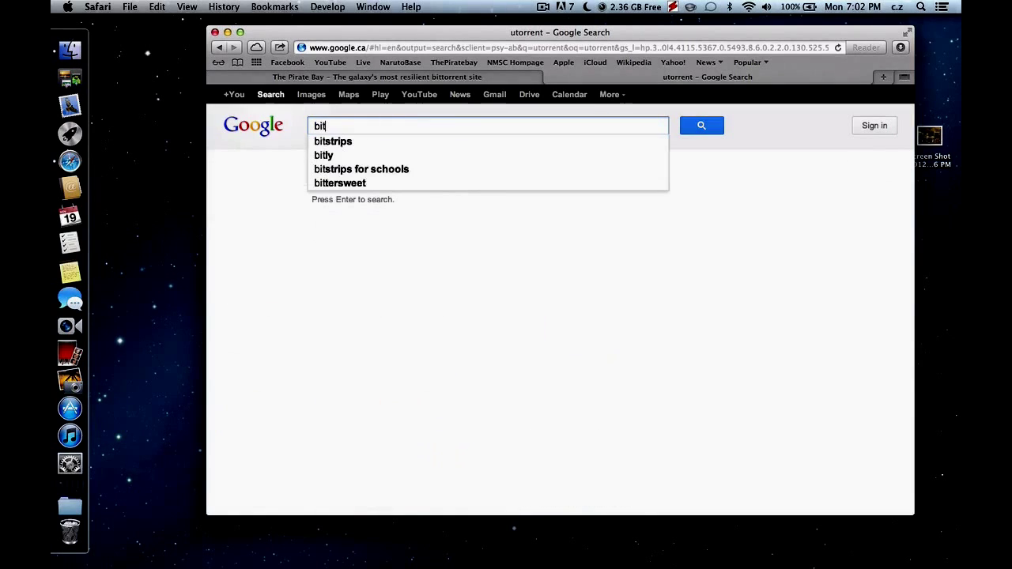
pyautogui.write('orrent')
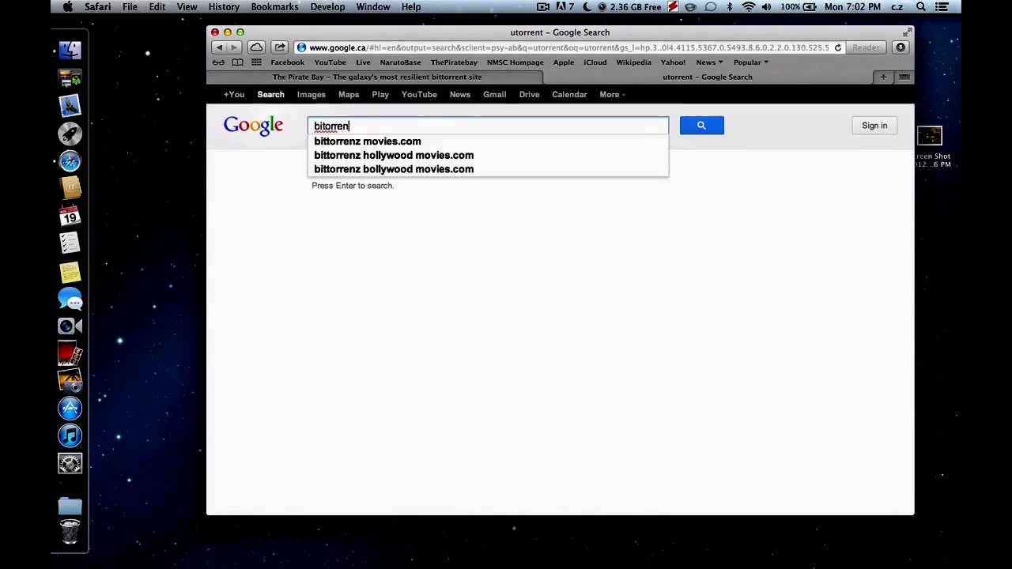
pyautogui.press('Return')
pyautogui.click(415, 212)
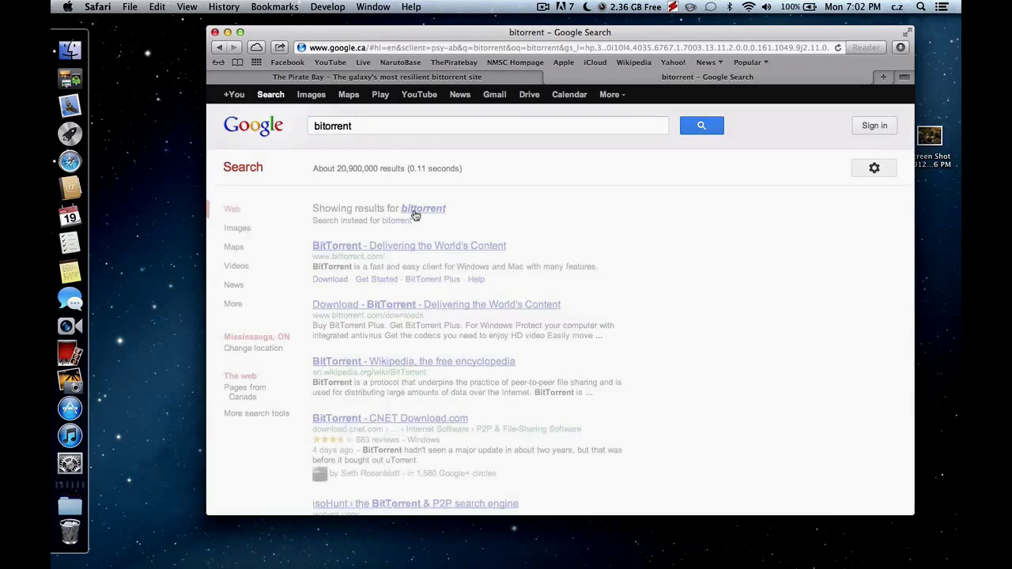
pyautogui.click(401, 210)
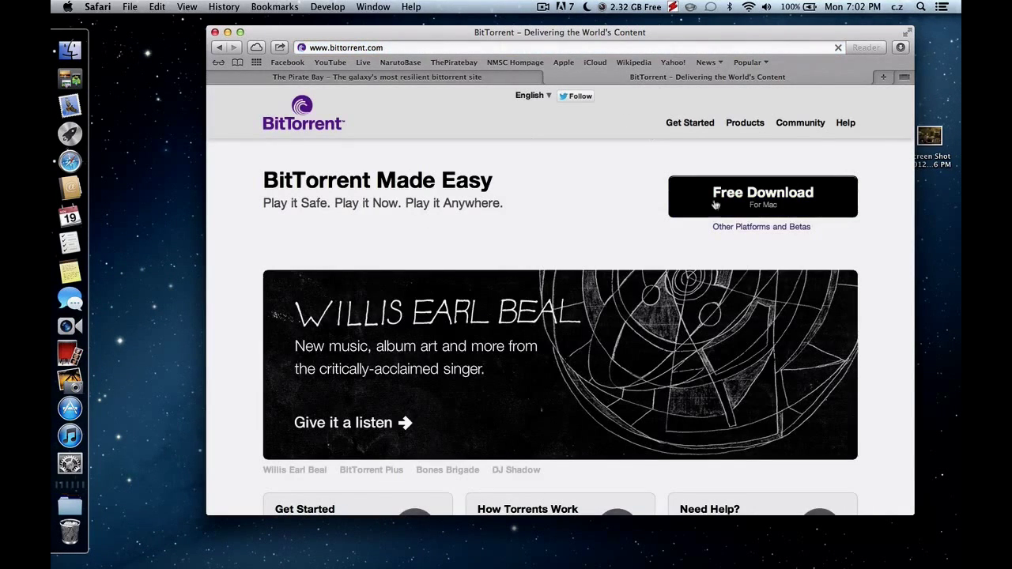
# - Close the BitTorrent tab, try a Spotlight search for 'bit', then dismiss it
pyautogui.click(550, 77)
pyautogui.click(917, 7)
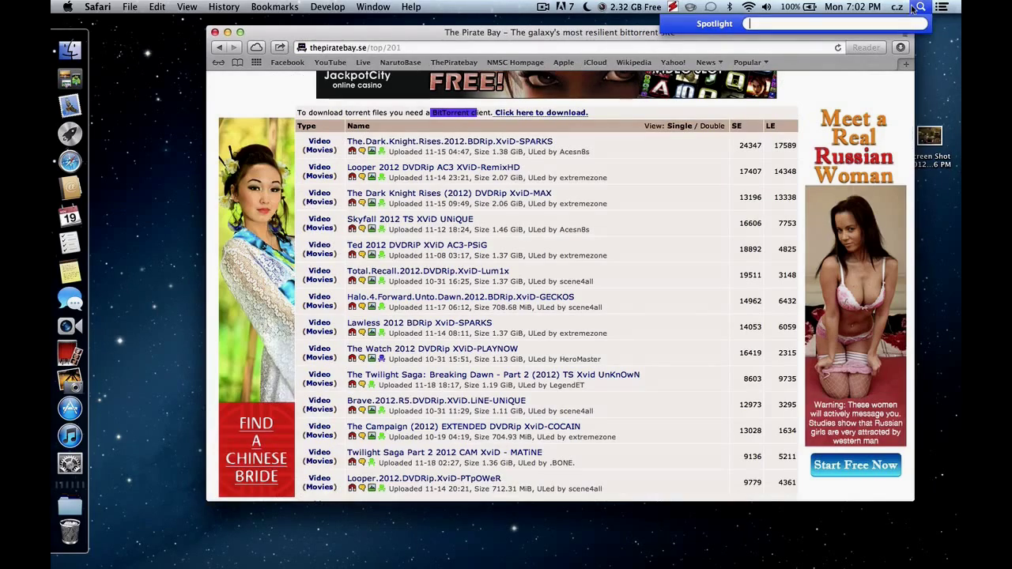
pyautogui.write('bit')
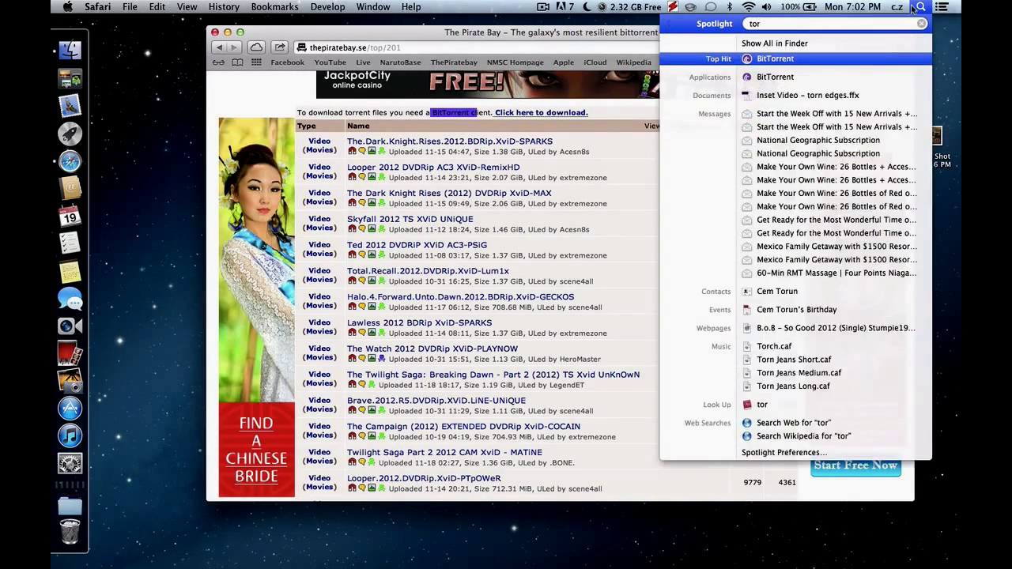
pyautogui.press('BackSpace')
pyautogui.press('BackSpace')
pyautogui.press('BackSpace')
pyautogui.click(666, 253)
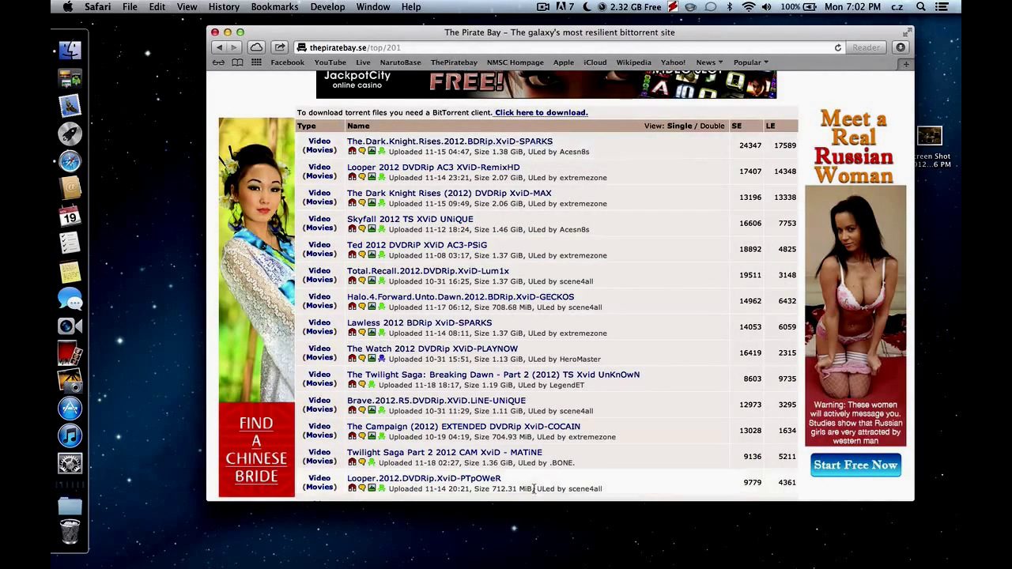
# - Scroll the Top 100 Movies list, then search Spotlight for 'bit' again and clear the query
pyautogui.scroll(-10, 534, 487)
pyautogui.scroll(-15, 534, 488)
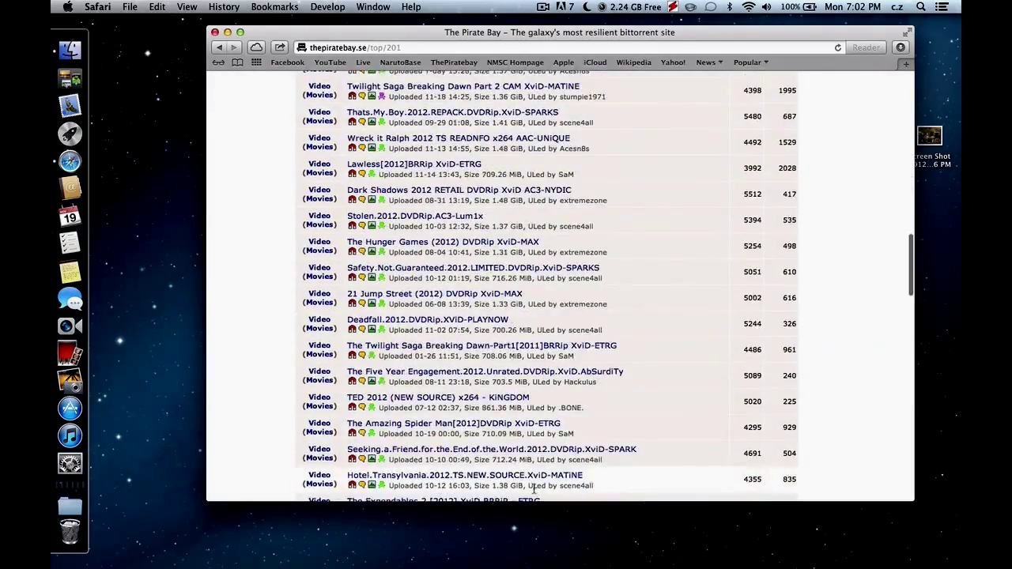
pyautogui.scroll(-5, 535, 492)
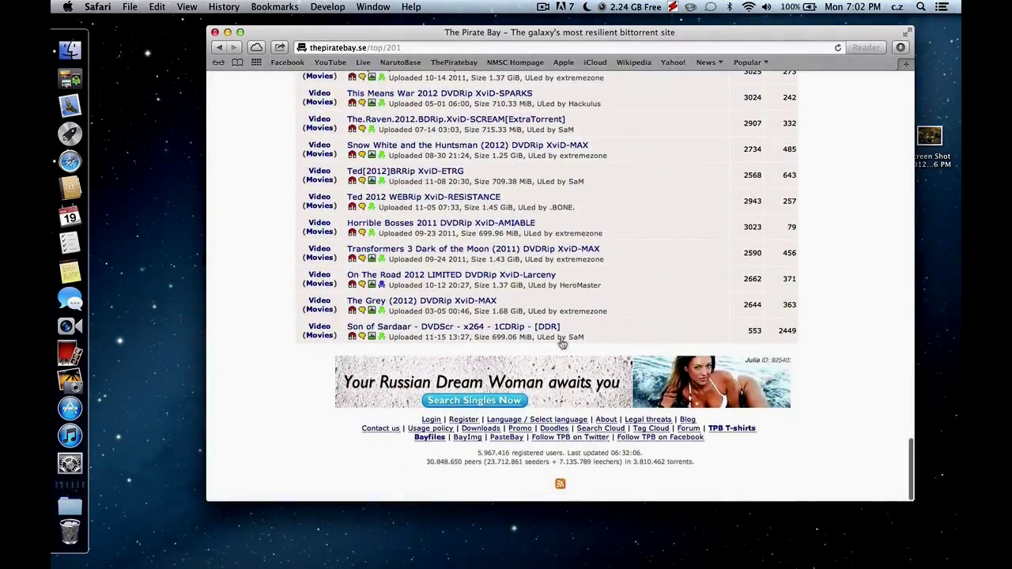
pyautogui.scroll(20, 558, 475)
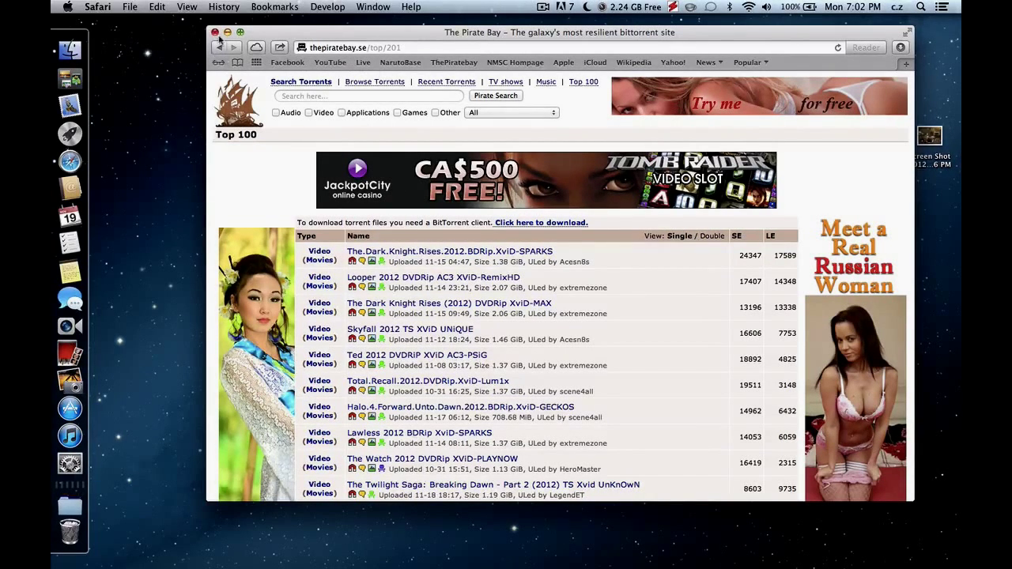
pyautogui.click(921, 7)
pyautogui.write('b')
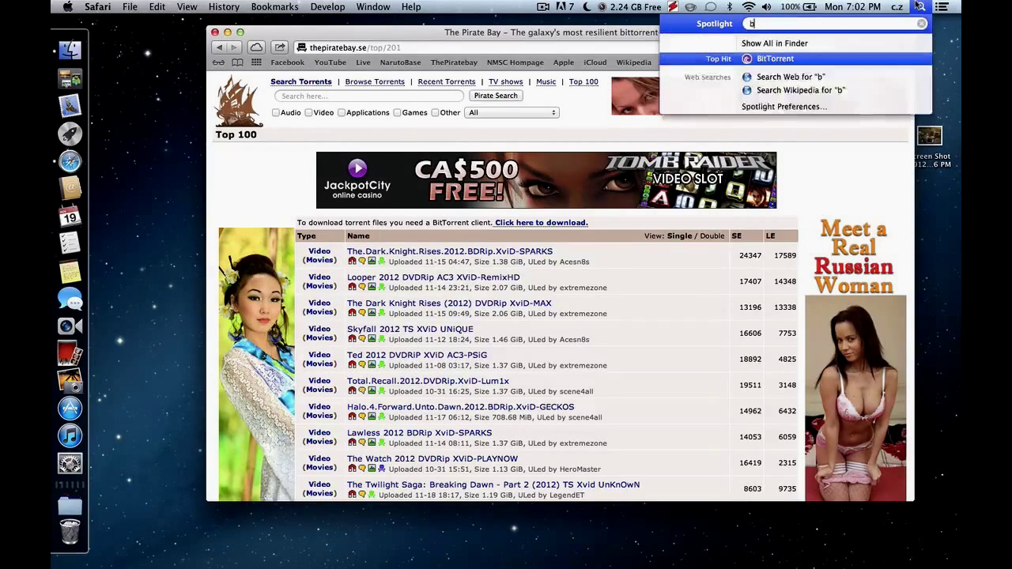
pyautogui.write('it')
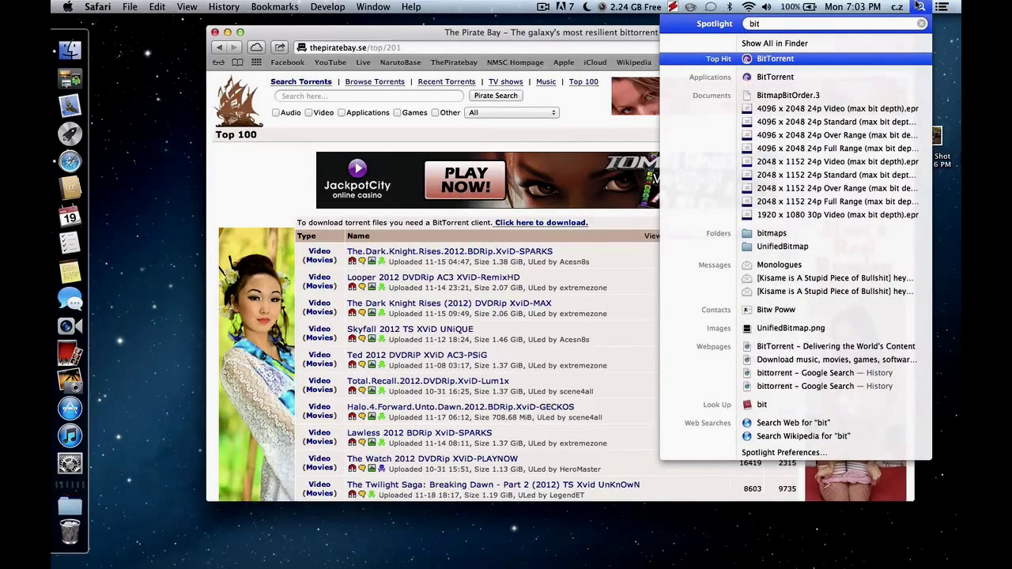
pyautogui.press('BackSpace')
pyautogui.press('BackSpace')
pyautogui.press('BackSpace')
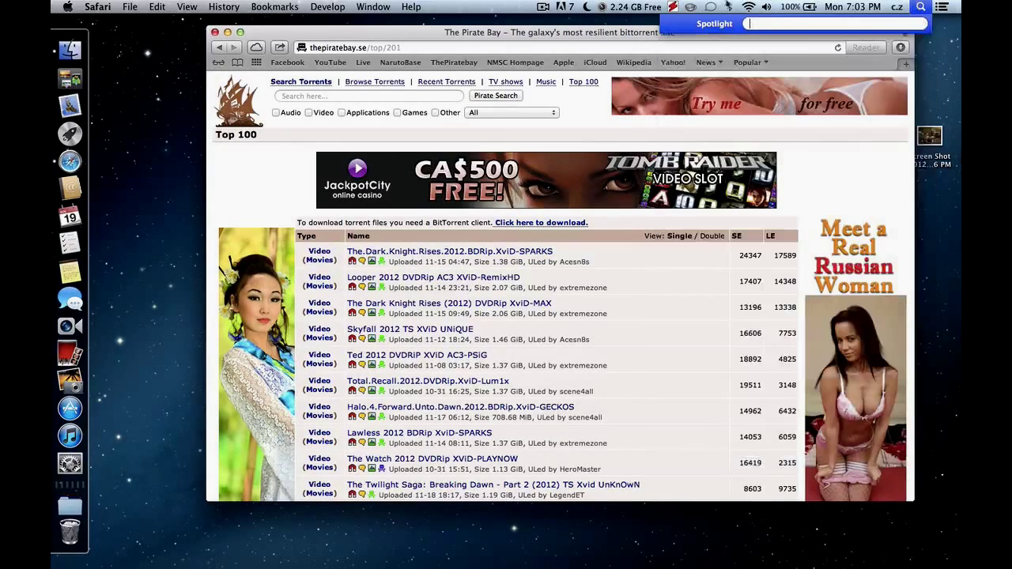
# - Open the inner Movies folder in Finder and select, then deselect, its four video files
pyautogui.click(55, 49)
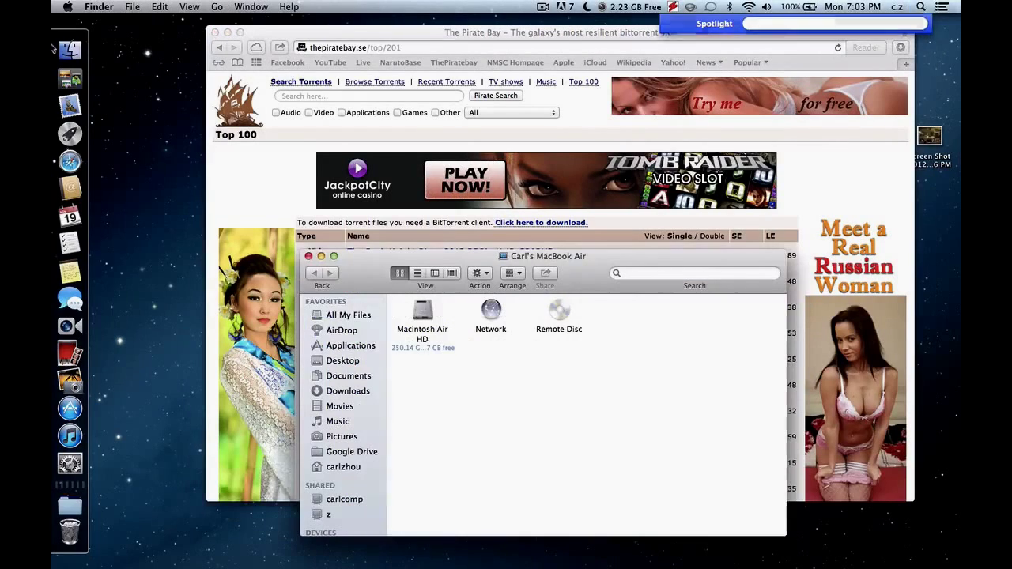
pyautogui.click(343, 393)
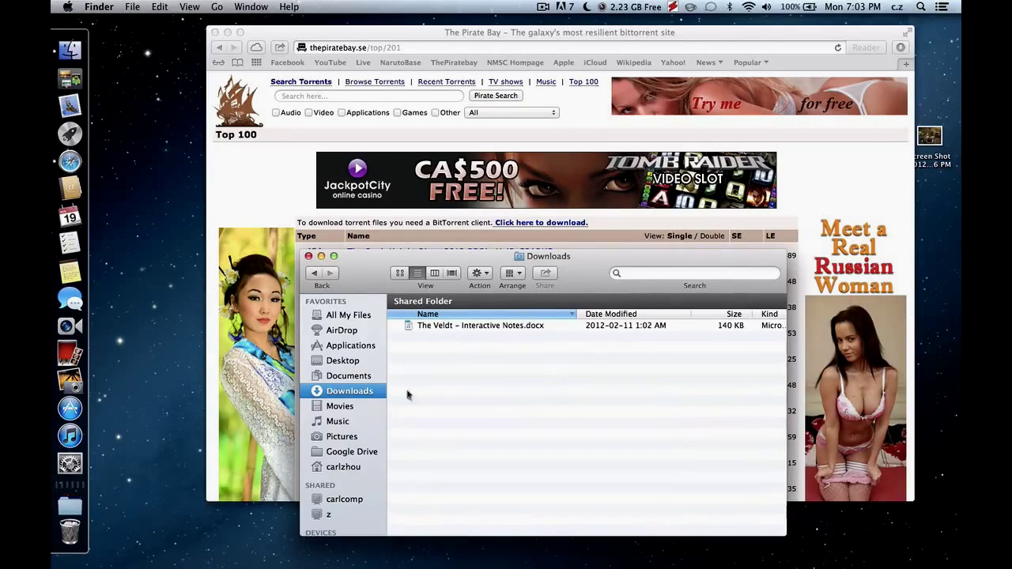
pyautogui.click(341, 406)
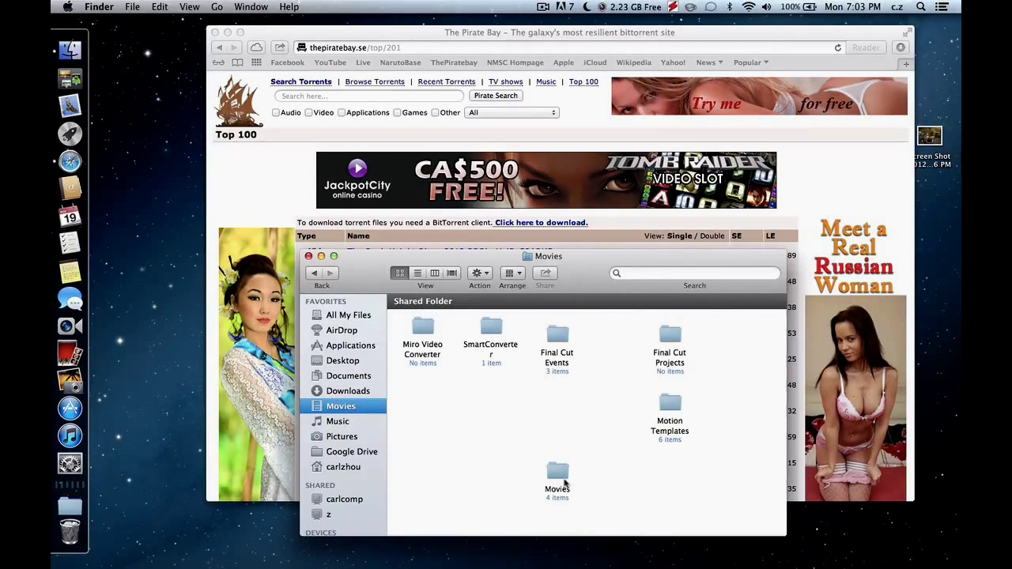
pyautogui.click(558, 474)
pyautogui.doubleClick(558, 474)
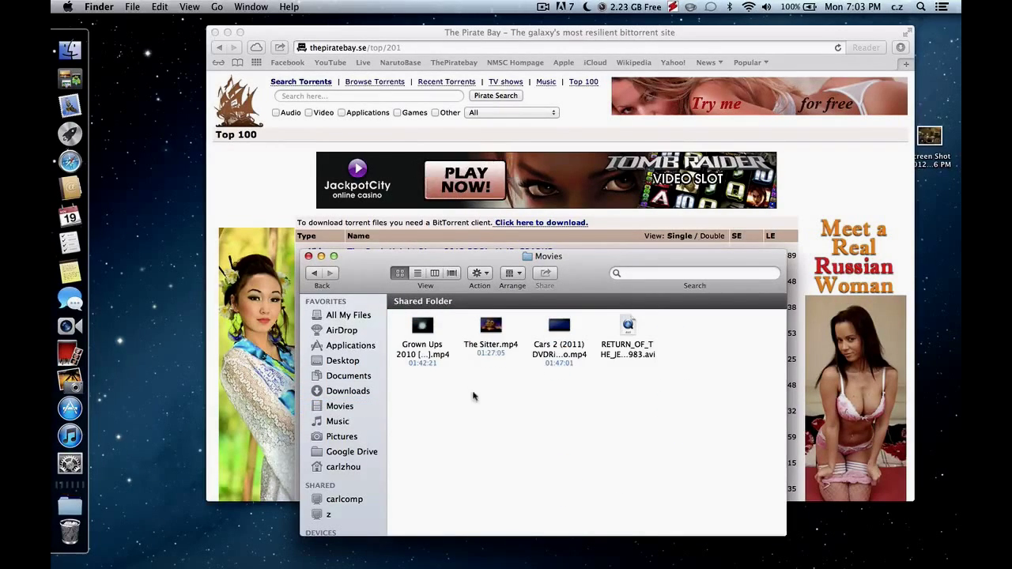
pyautogui.moveTo(397, 318)
pyautogui.mouseDown()
pyautogui.moveTo(731, 346)
pyautogui.moveTo(404, 327)
pyautogui.mouseUp()
pyautogui.moveTo(740, 348); pyautogui.dragTo(395, 316)
pyautogui.click(638, 408)
pyautogui.moveTo(407, 327); pyautogui.dragTo(694, 352)
pyautogui.click(694, 352)
# - Hide Safari with Cmd+H and launch iTunes from the Dock
pyautogui.click(277, 173)
pyautogui.press('cmd+h')
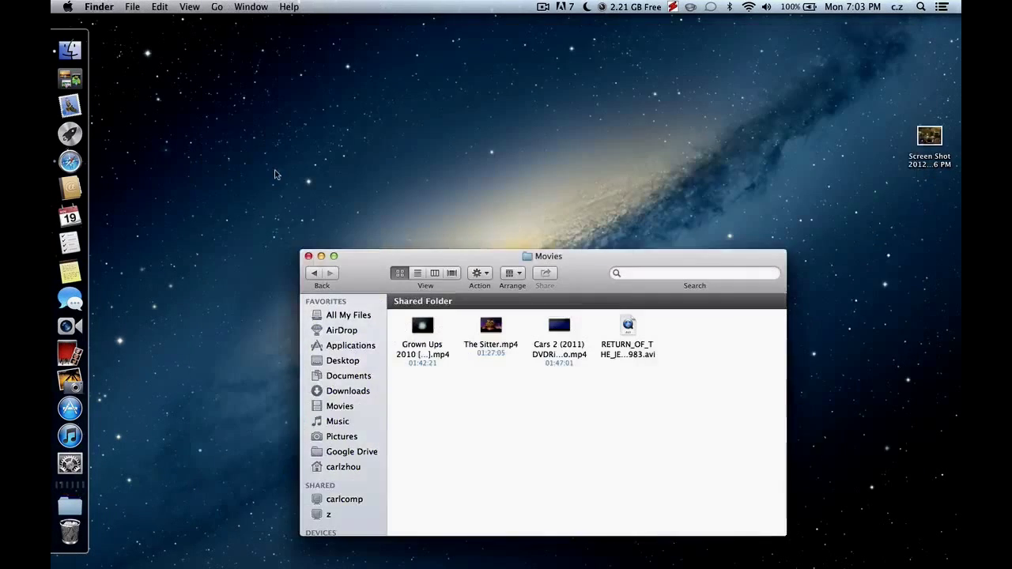
pyautogui.click(79, 432)
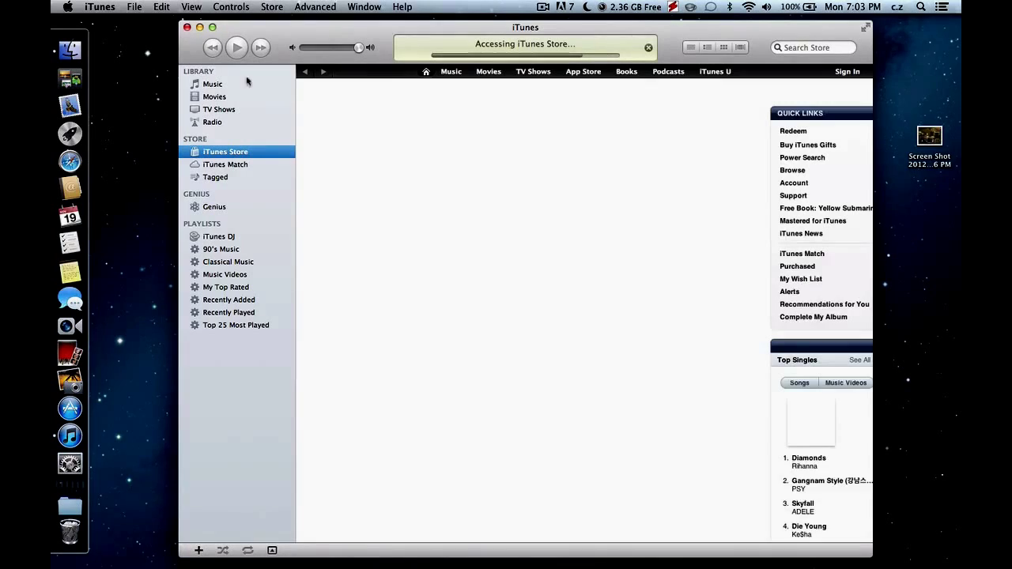
# - Show the iTunes Movies library with Cars 2, Grown Ups 2010, The Sitter and The Big Bang Theory
pyautogui.click(222, 86)
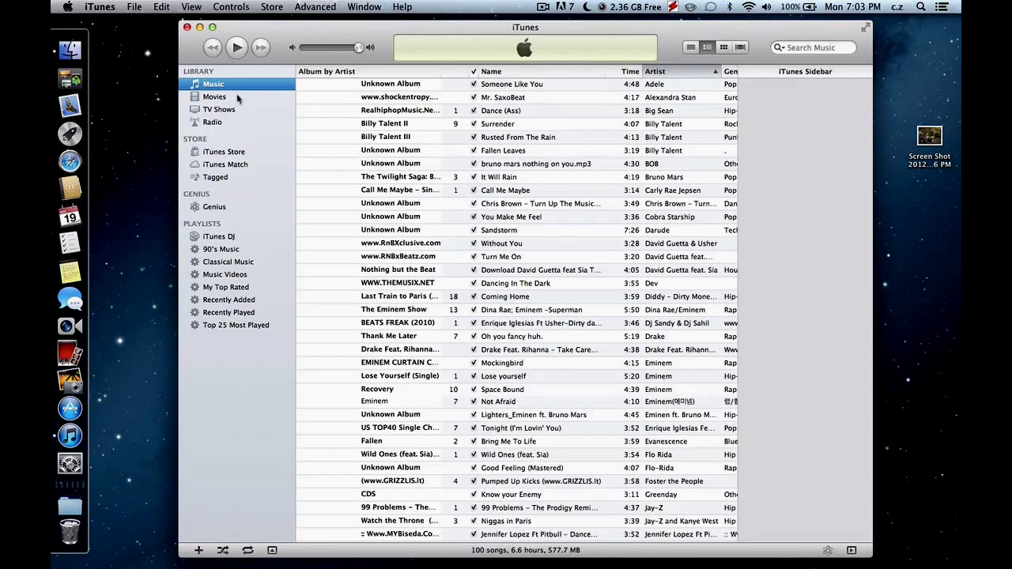
pyautogui.click(215, 96)
pyautogui.click(779, 290)
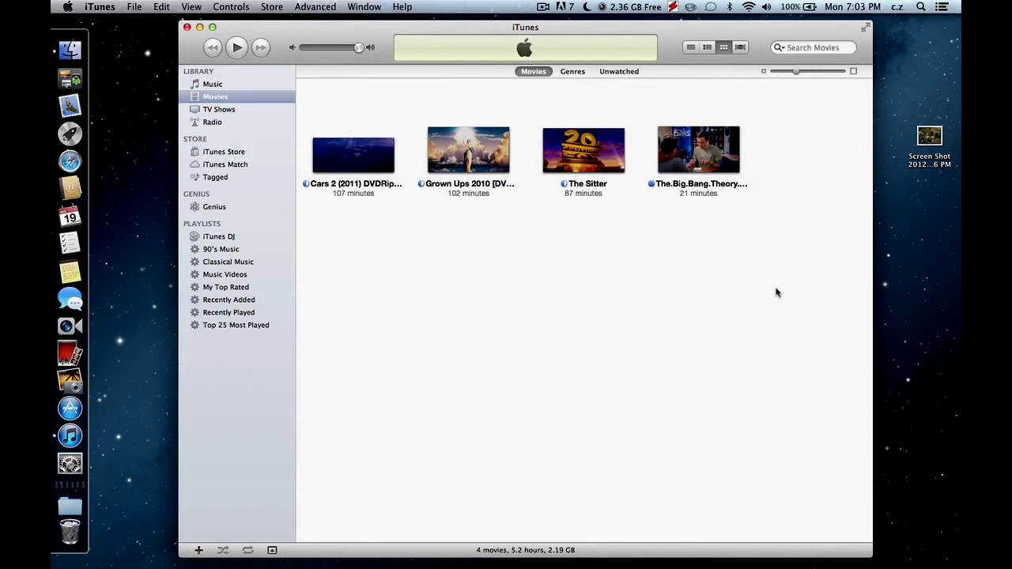
pyautogui.moveTo(778, 204); pyautogui.dragTo(312, 98)
pyautogui.click(530, 354)
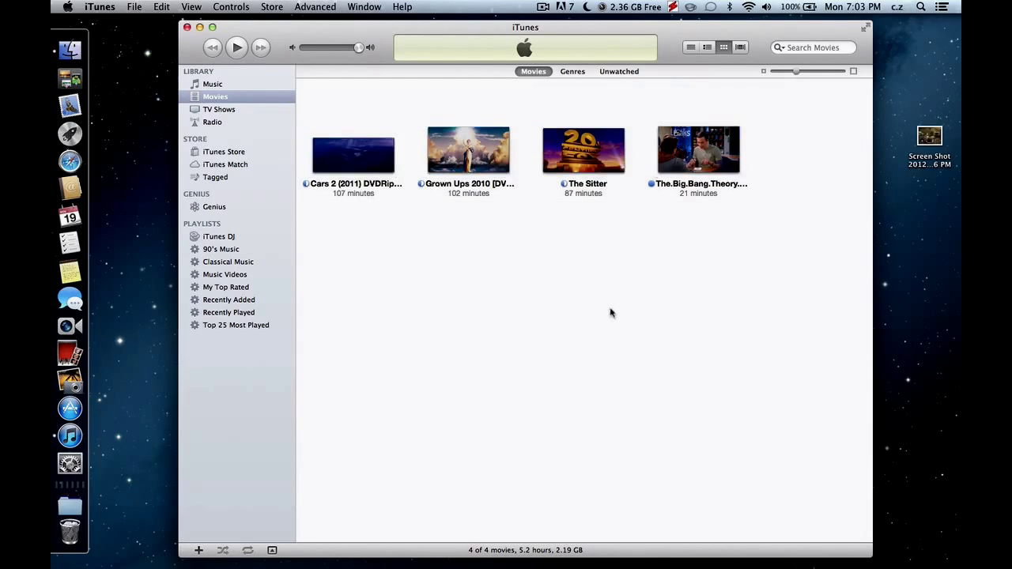
pyautogui.moveTo(708, 204); pyautogui.dragTo(538, 124)
pyautogui.click(656, 252)
pyautogui.click(711, 192)
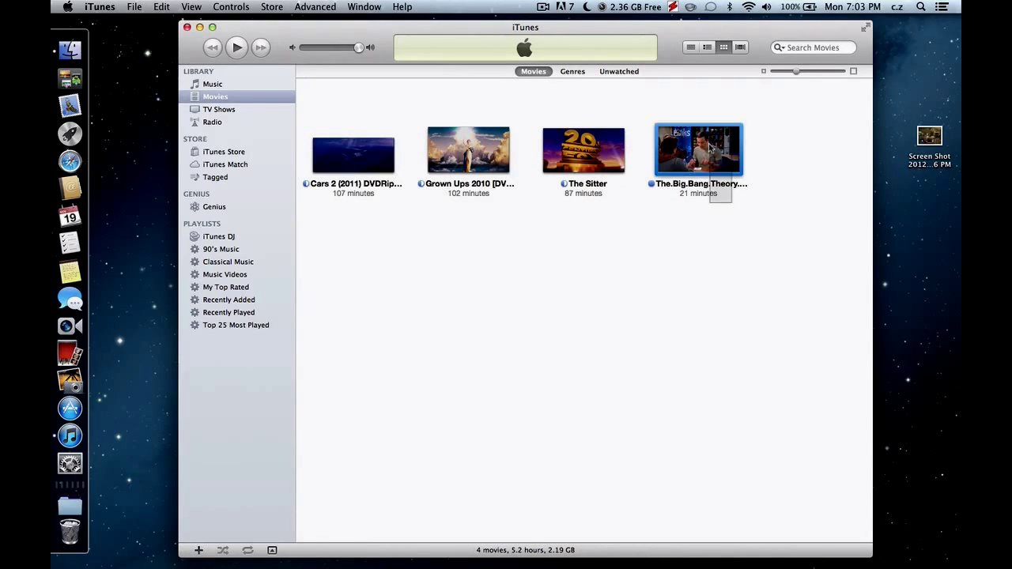
pyautogui.click(723, 415)
pyautogui.moveTo(668, 172)
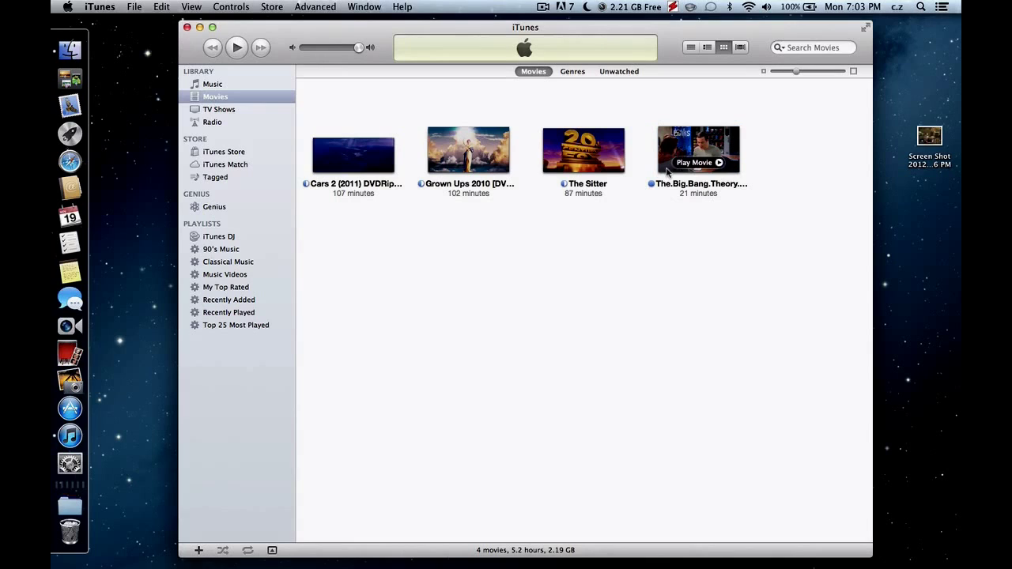
pyautogui.moveTo(377, 39); pyautogui.dragTo(377, 35)
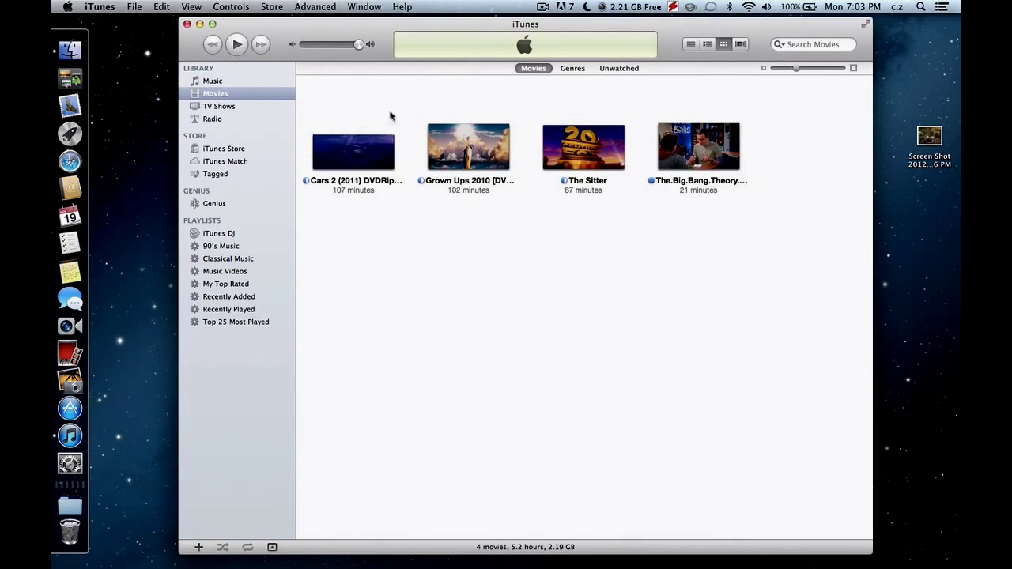
# - Bring up the Finder Movies window and briefly search Spotlight for 'hand'
pyautogui.click(69, 50)
pyautogui.click(921, 6)
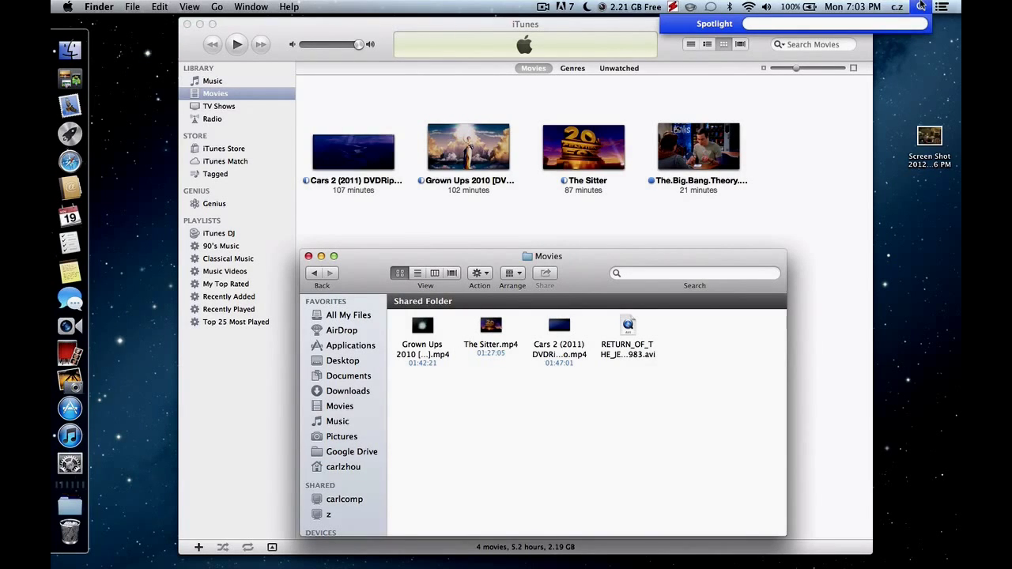
pyautogui.write('hand')
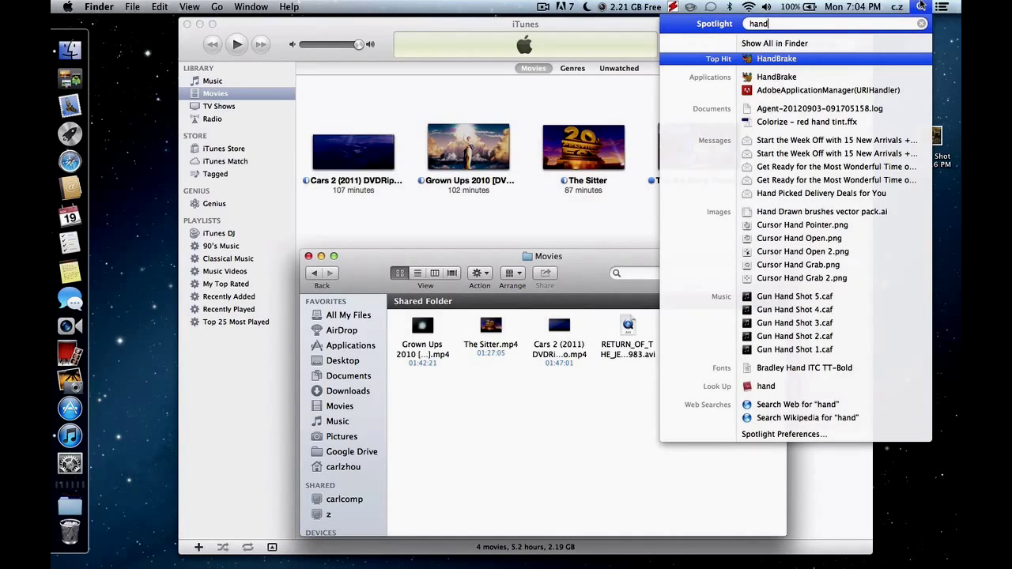
pyautogui.press('Escape')
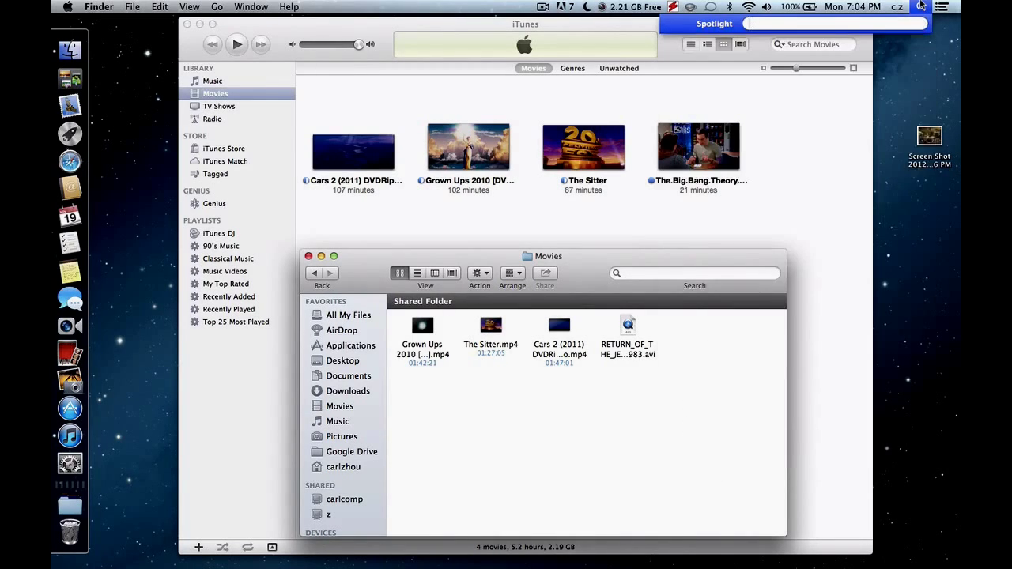
# - In Safari, Google 'handbrake mac' and open the 'Download it now - HandBrake' page
pyautogui.click(54, 162)
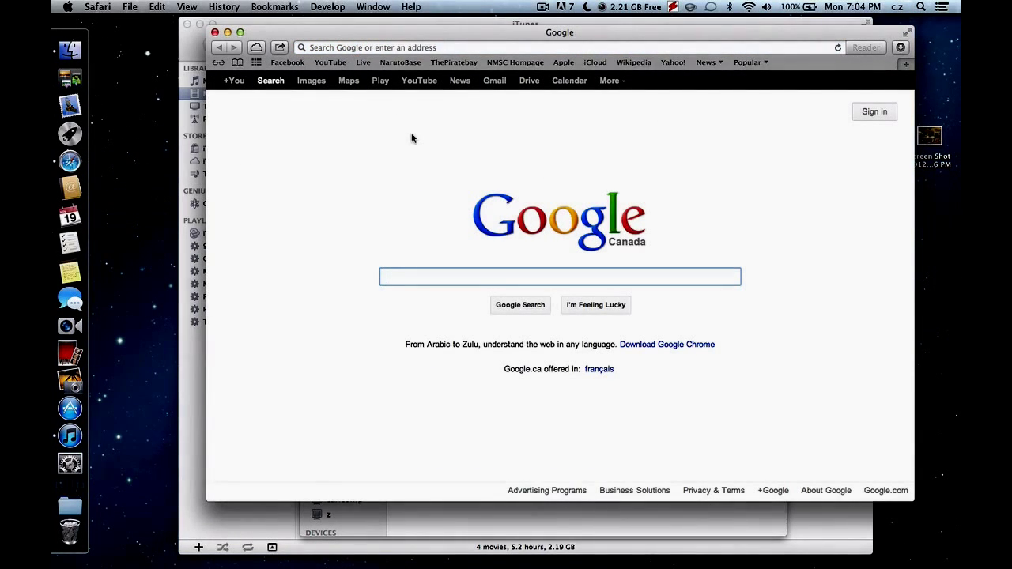
pyautogui.write('handb')
pyautogui.press('Down')
pyautogui.press('Down')
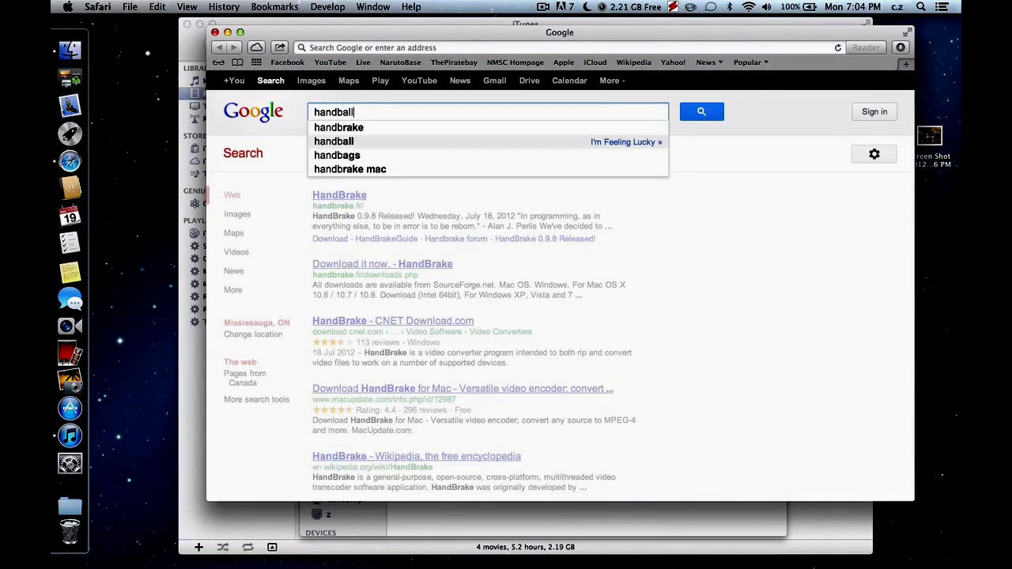
pyautogui.press('Down')
pyautogui.press('Escape')
pyautogui.press('Return')
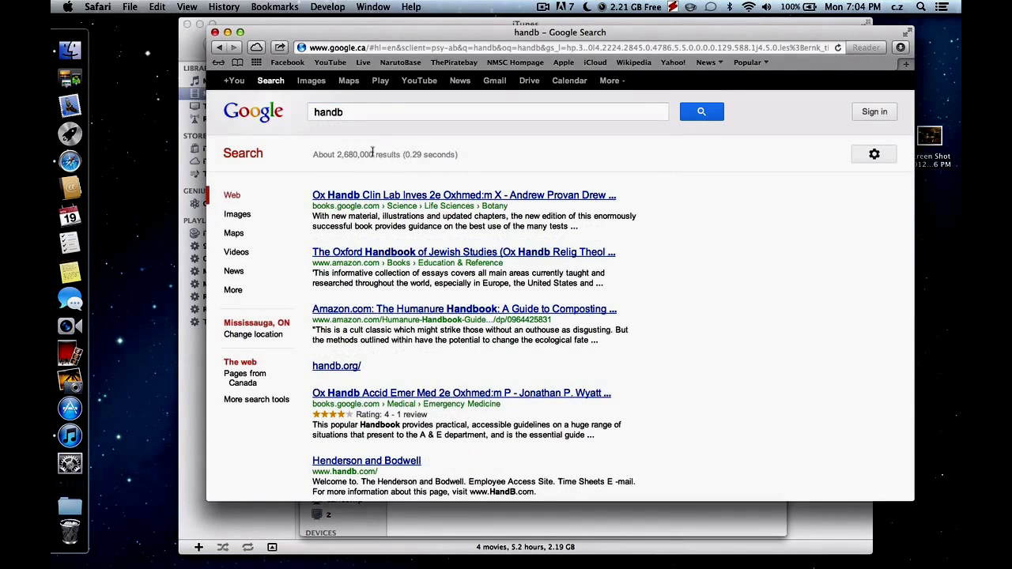
pyautogui.click(357, 112)
pyautogui.write('rake')
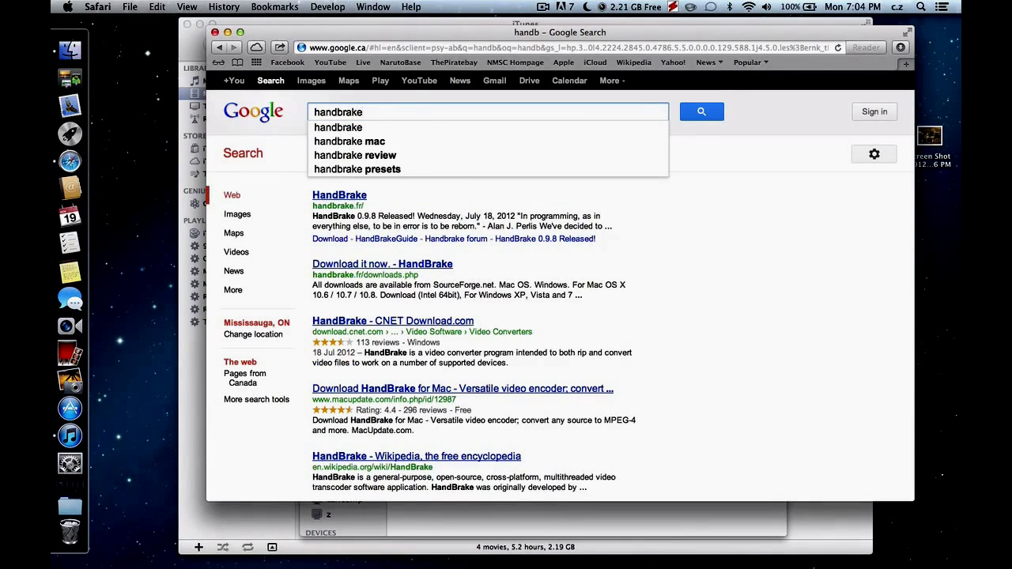
pyautogui.write(' mac')
pyautogui.press('Return')
pyautogui.click(342, 196)
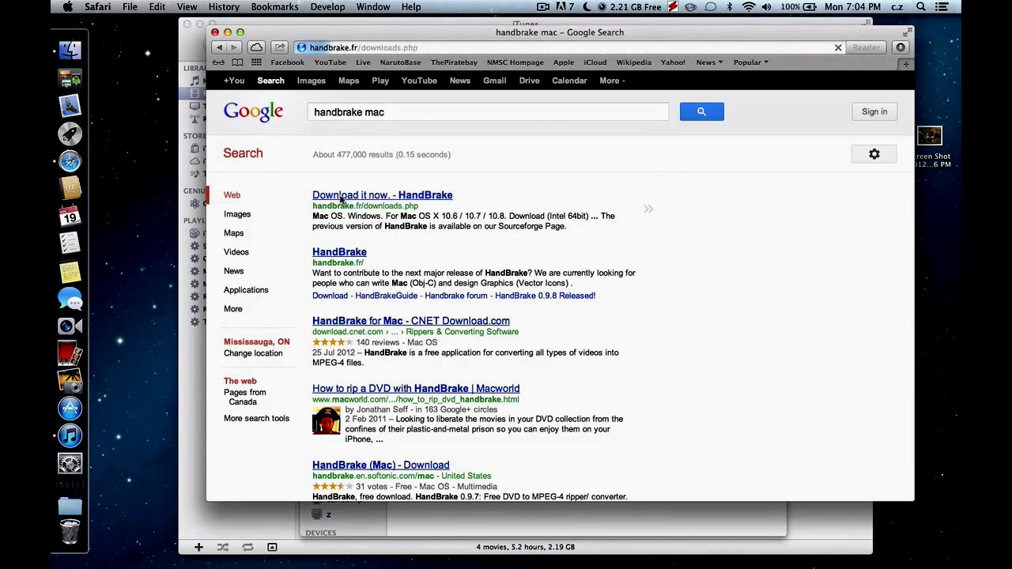
pyautogui.scroll(-2, 639, 249)
pyautogui.scroll(-1, 639, 249)
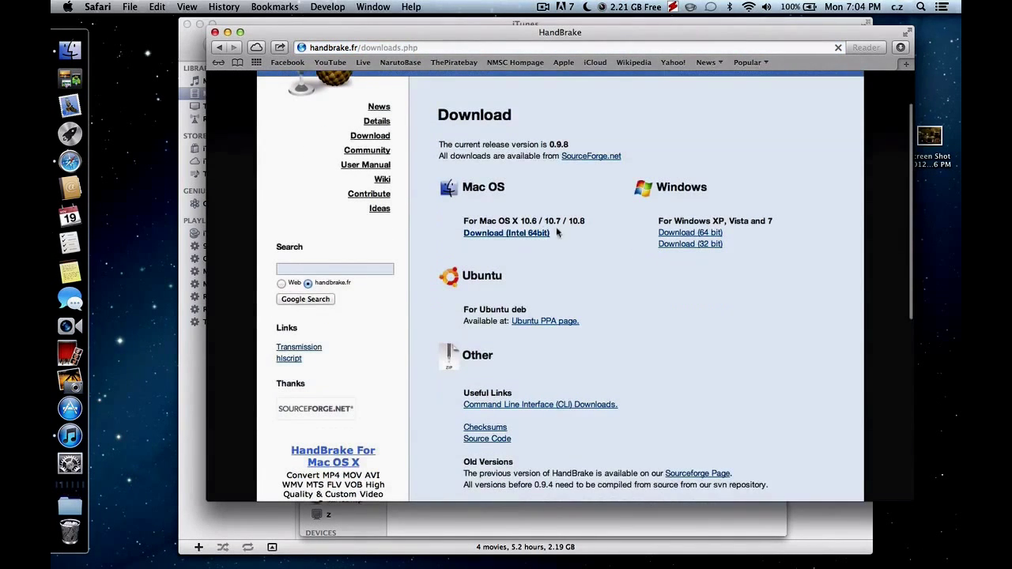
# - Hide Safari and launch HandBrake via Spotlight, confirming the security prompt to open it
pyautogui.press('super+q')
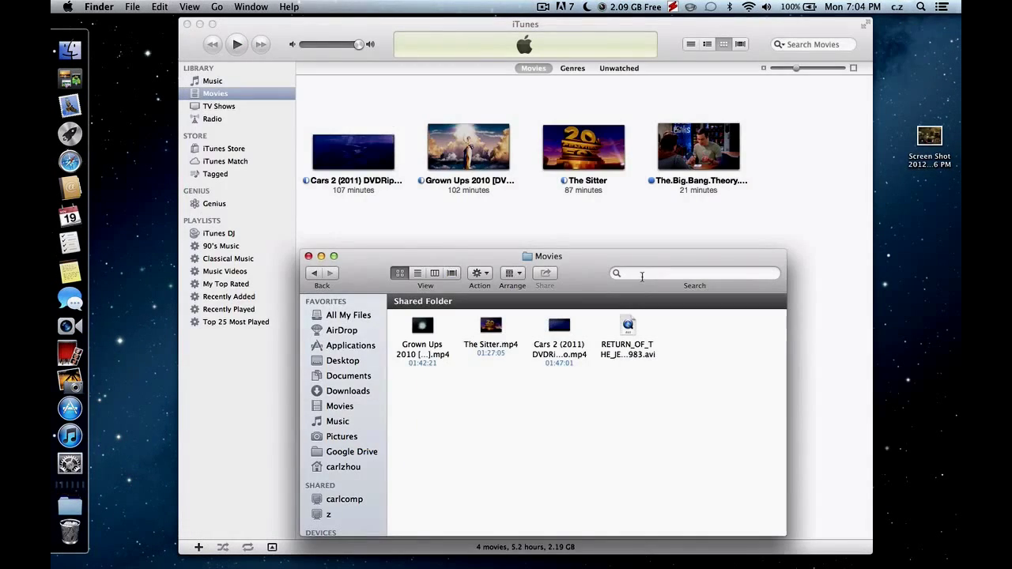
pyautogui.press('Right')
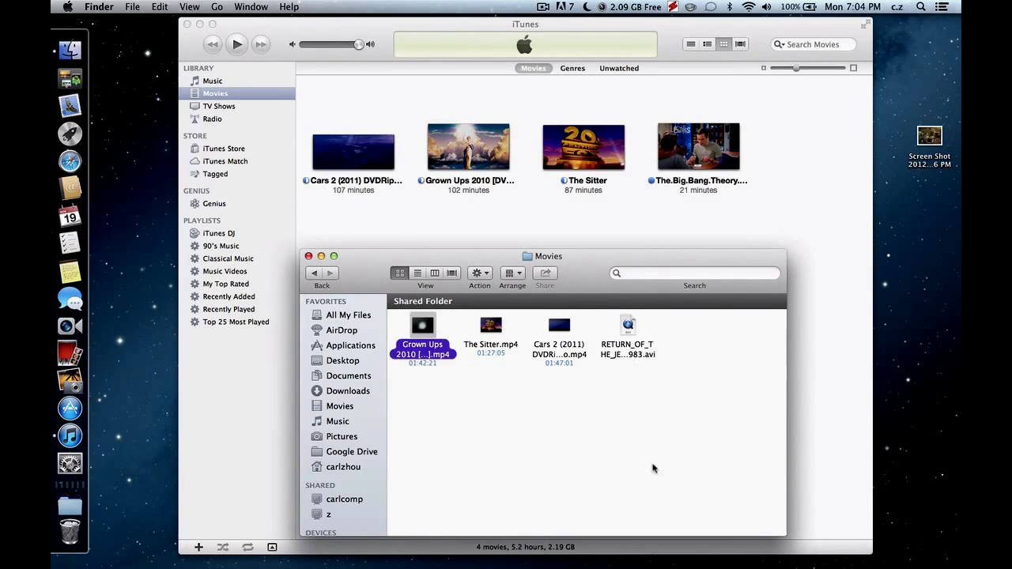
pyautogui.click(653, 468)
pyautogui.click(921, 7)
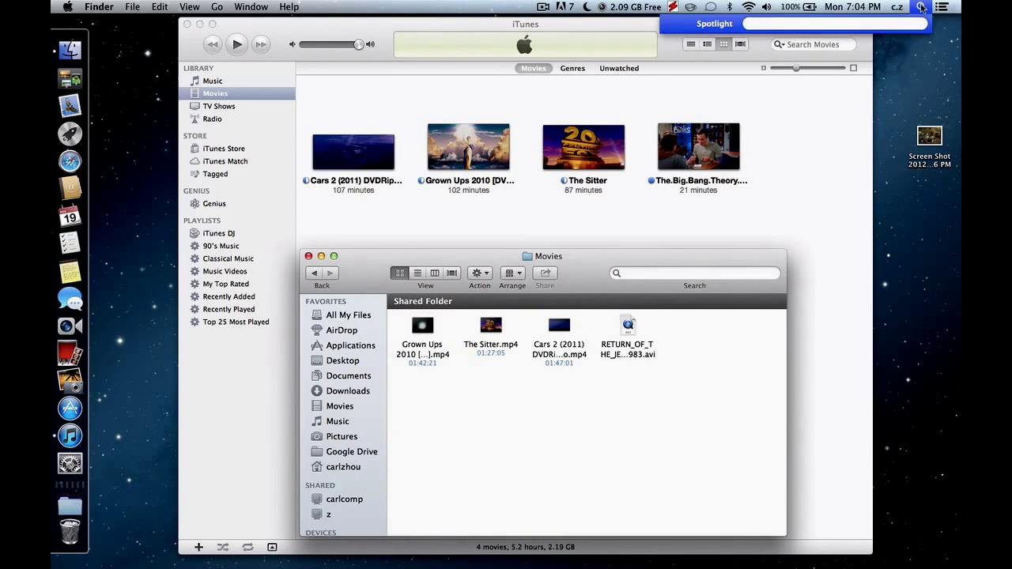
pyautogui.write('hand')
pyautogui.press('Return')
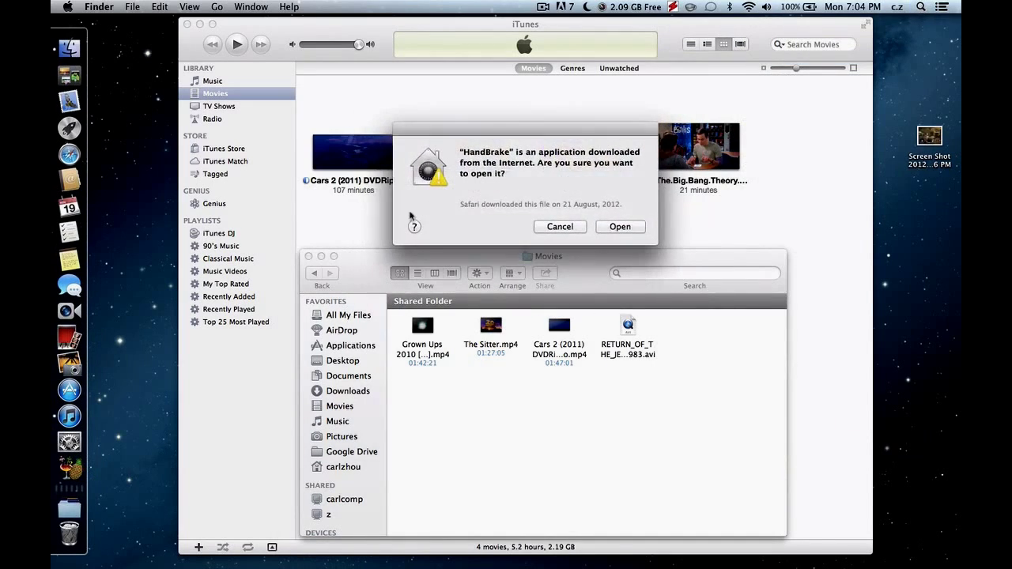
pyautogui.click(621, 226)
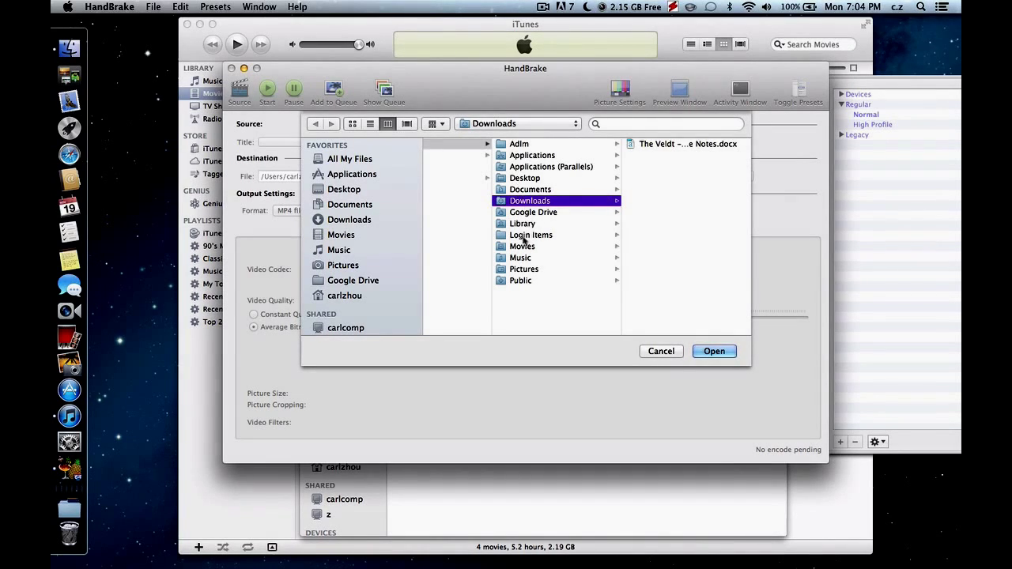
# - Choose Movies > Movies > RETURN_OF_THE_JEDI_1983.avi as the source
pyautogui.click(519, 247)
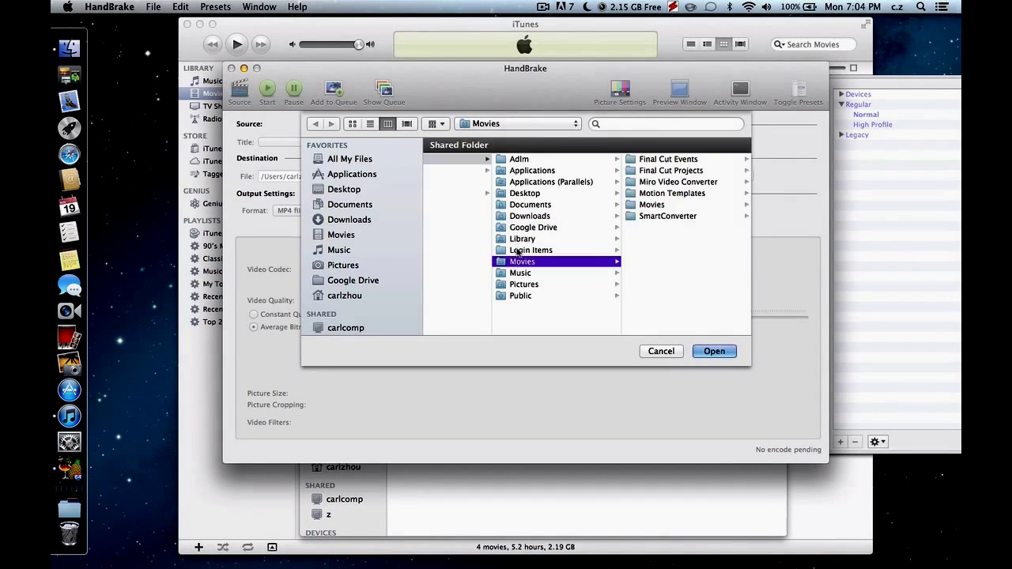
pyautogui.click(661, 207)
pyautogui.click(658, 183)
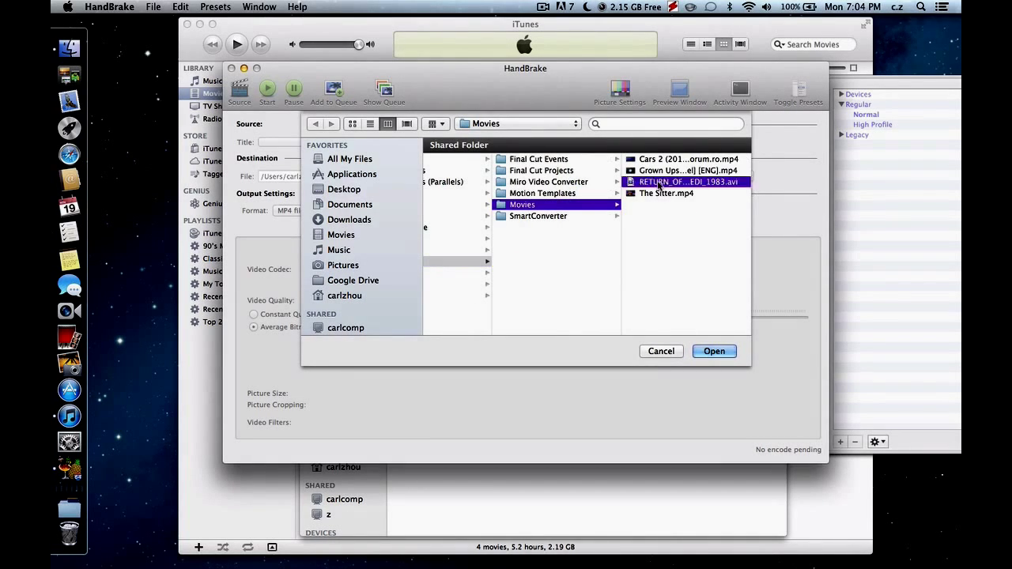
pyautogui.doubleClick(657, 183)
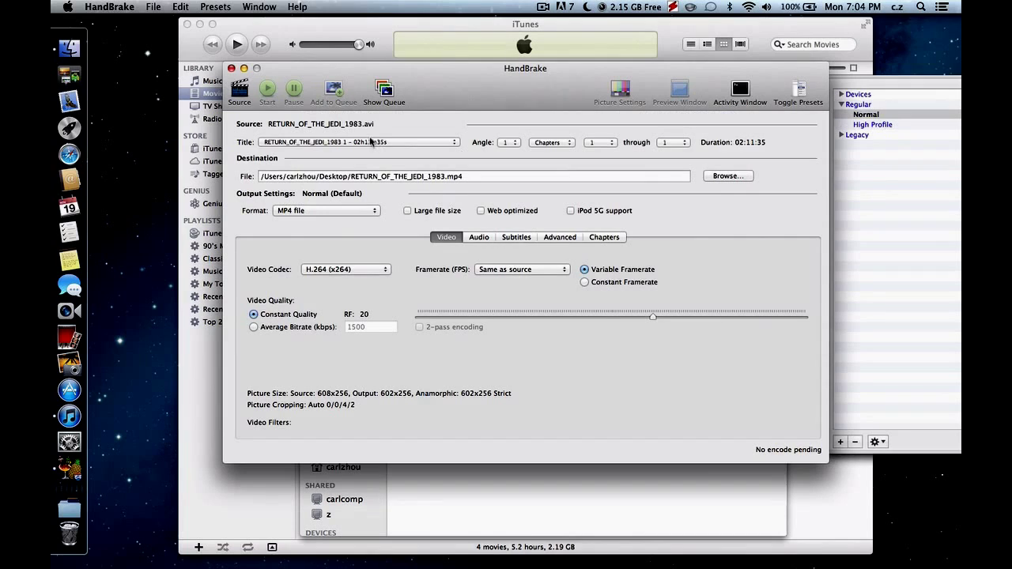
# - Keep MP4 file as the output format and switch video quality to a 1500 kbps average bitrate
pyautogui.click(307, 209)
pyautogui.click(308, 211)
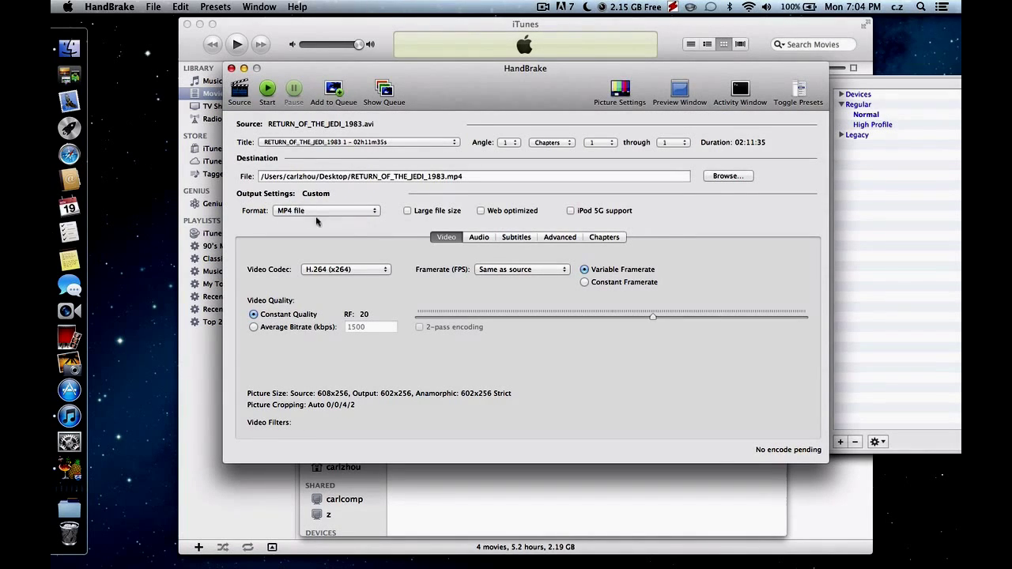
pyautogui.click(296, 329)
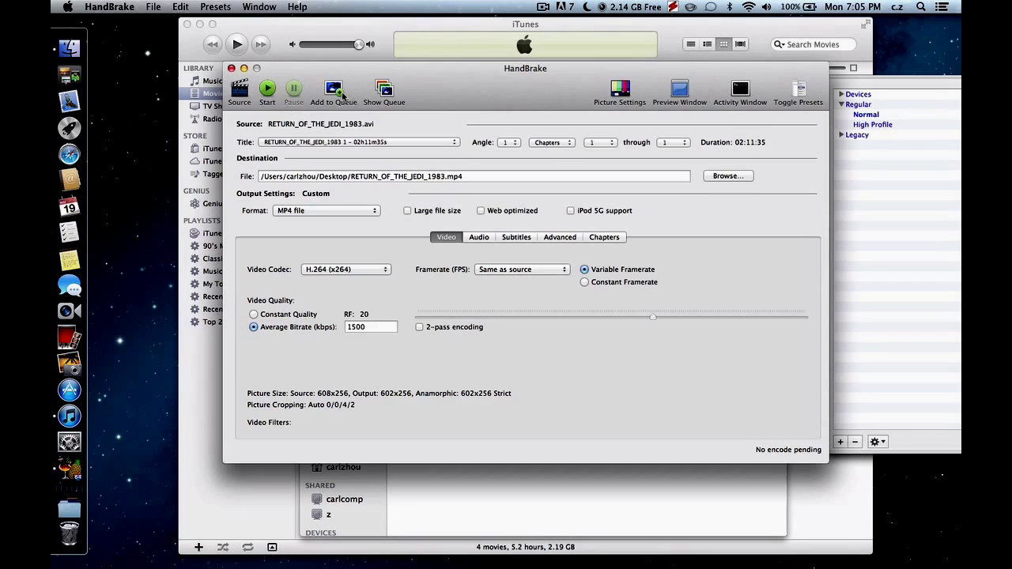
# - Review the Audio, Subtitles, Advanced and Chapters settings, then return to Video
pyautogui.click(479, 236)
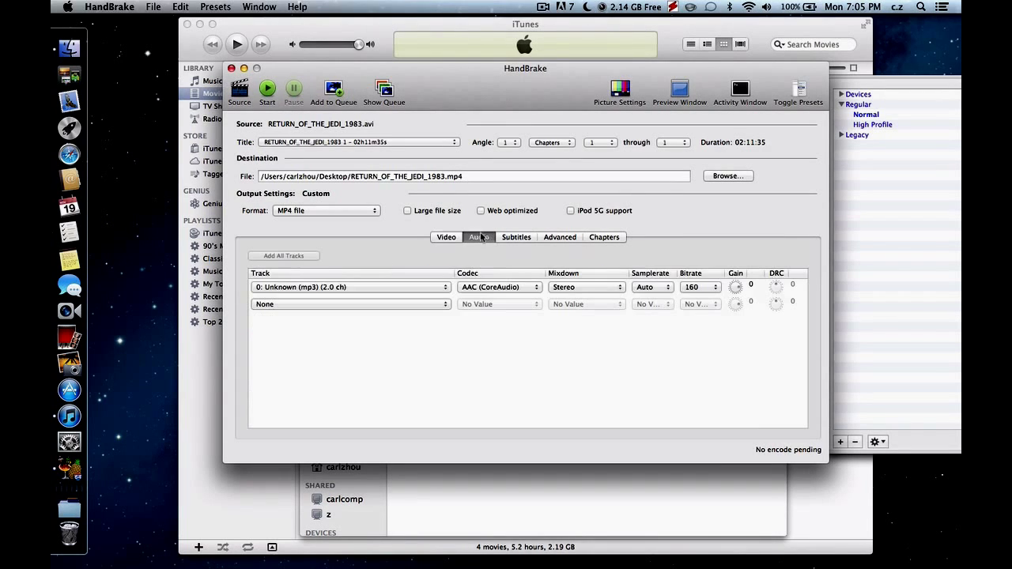
pyautogui.click(506, 239)
pyautogui.click(563, 239)
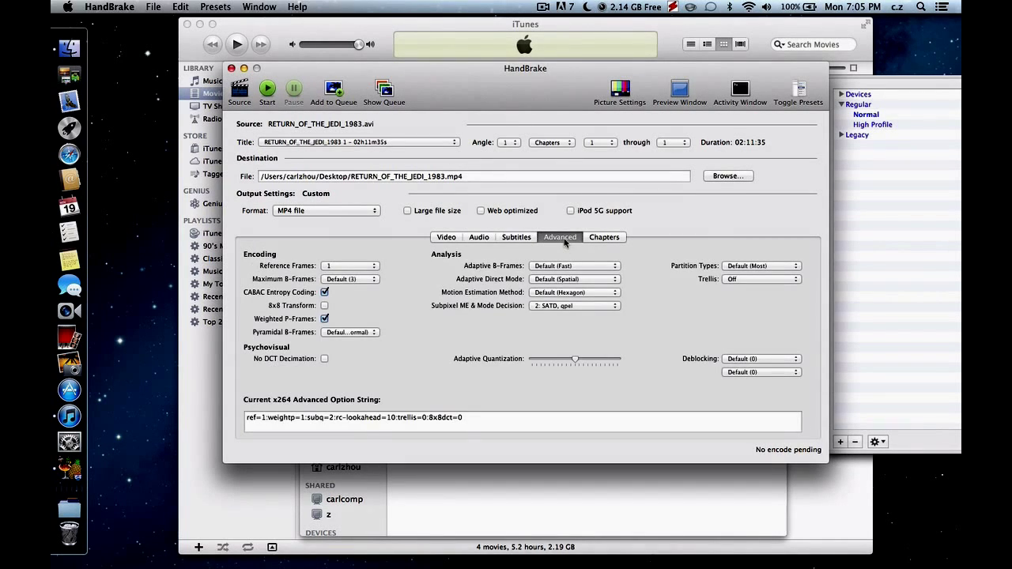
pyautogui.click(592, 237)
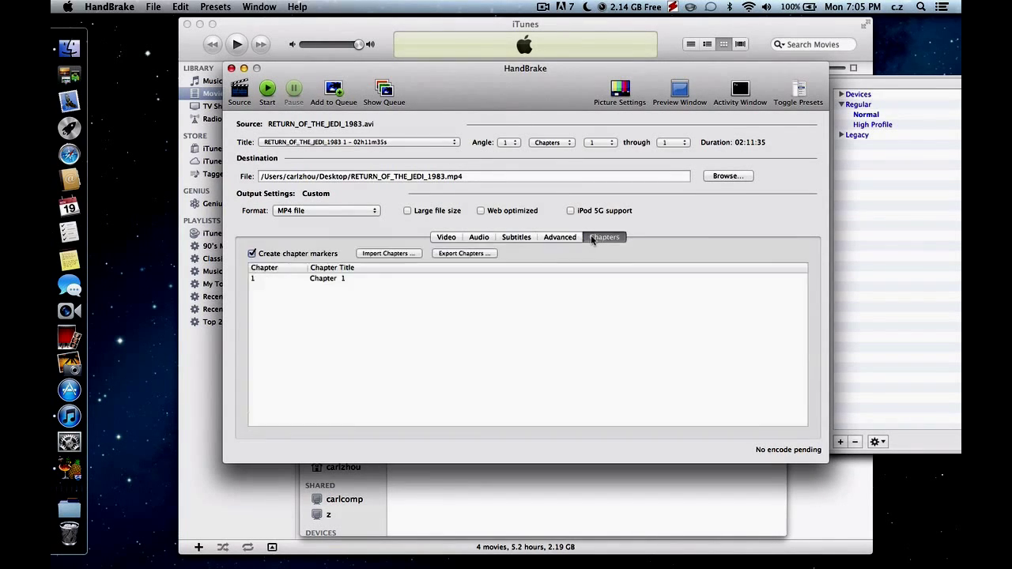
pyautogui.click(451, 239)
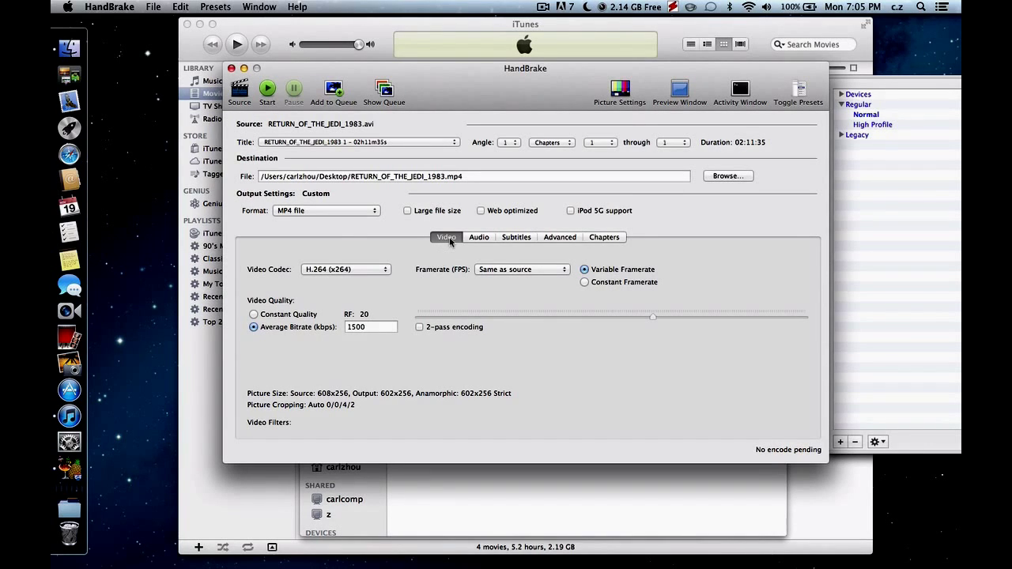
# - Start encoding RETURN_OF_THE_JEDI_1983 to an MP4 on the Desktop
pyautogui.click(268, 89)
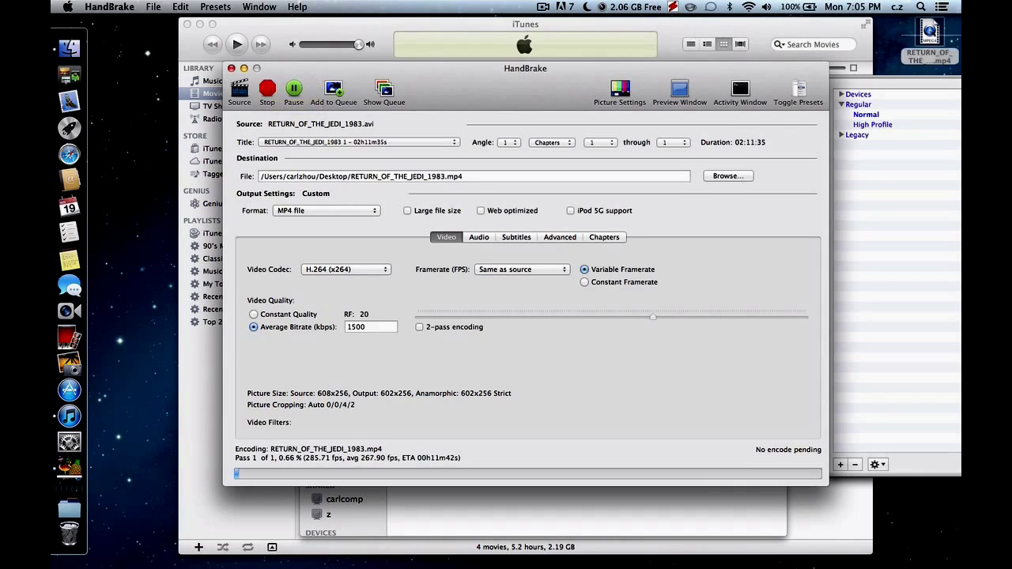
pyautogui.click(948, 49)
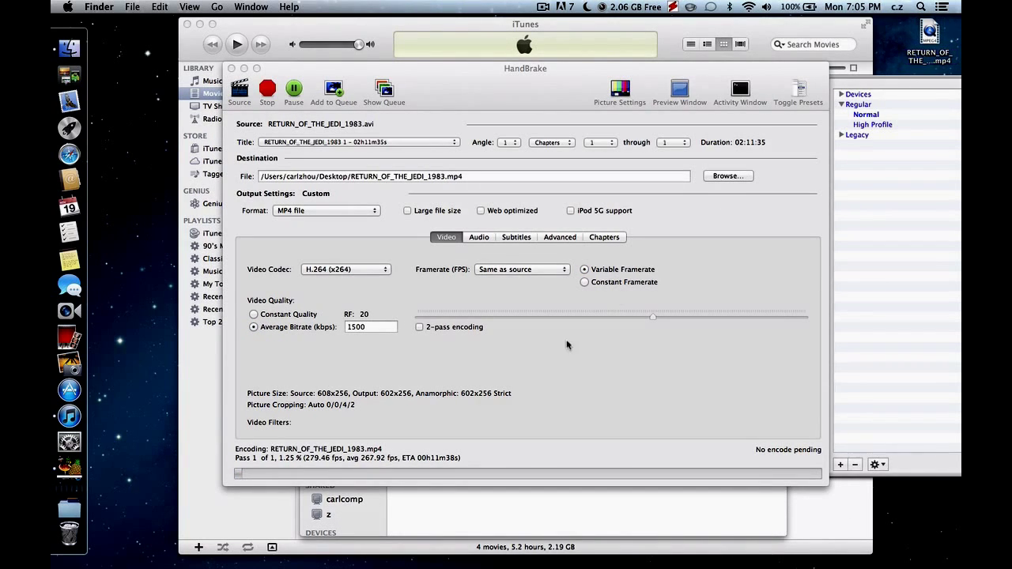
pyautogui.click(364, 442)
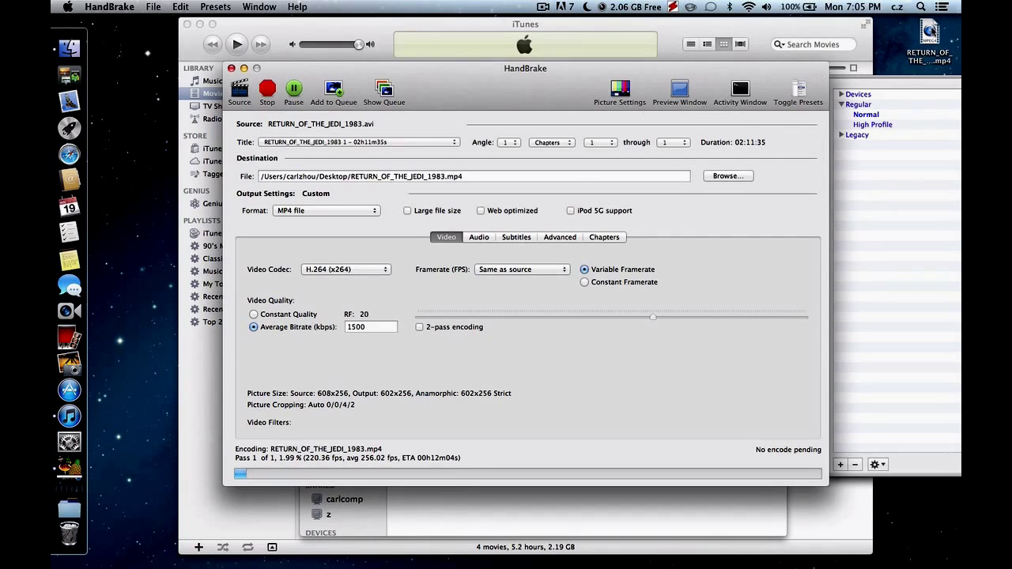
# - Preview the original Jedi AVI with Quick Look and view its file information, then close the folder
pyautogui.click(69, 48)
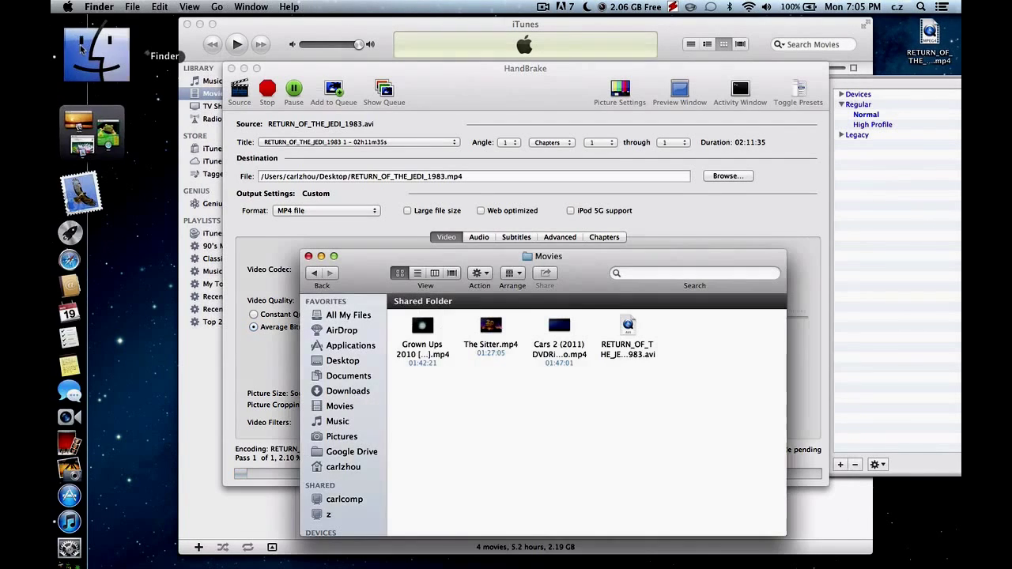
pyautogui.click(626, 328)
pyautogui.press('space')
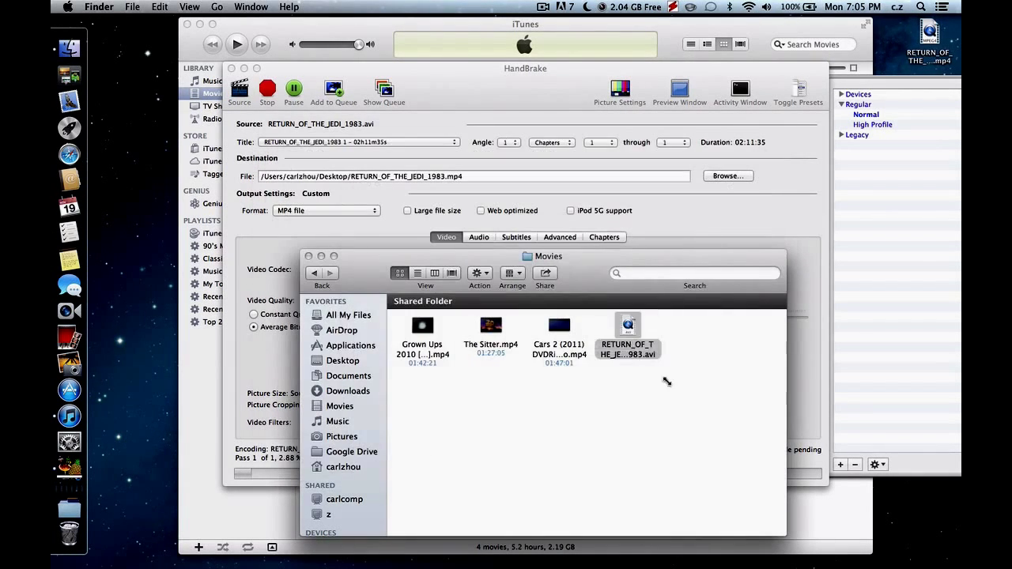
pyautogui.press('space')
pyautogui.rightClick(632, 336)
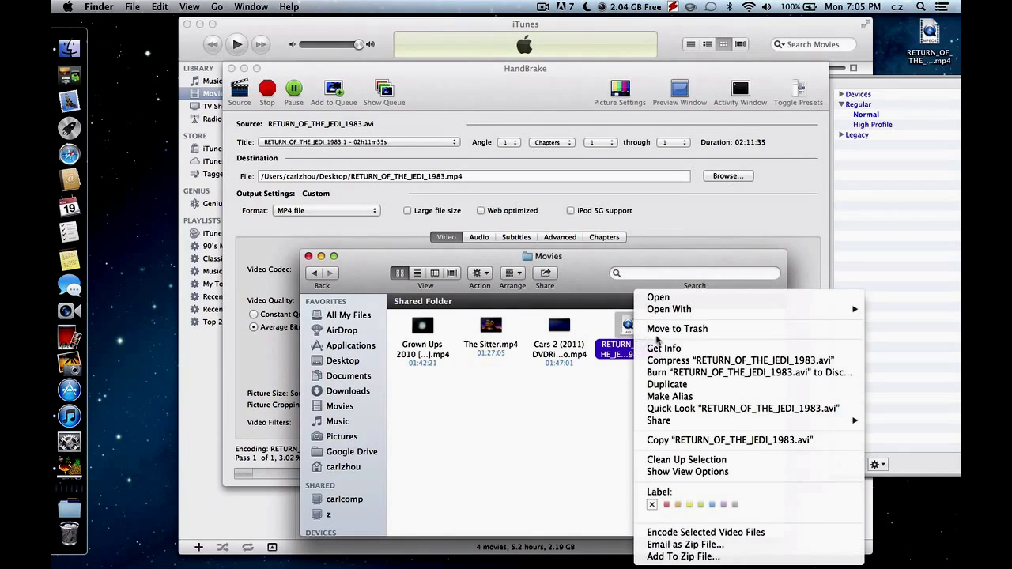
pyautogui.press('Escape')
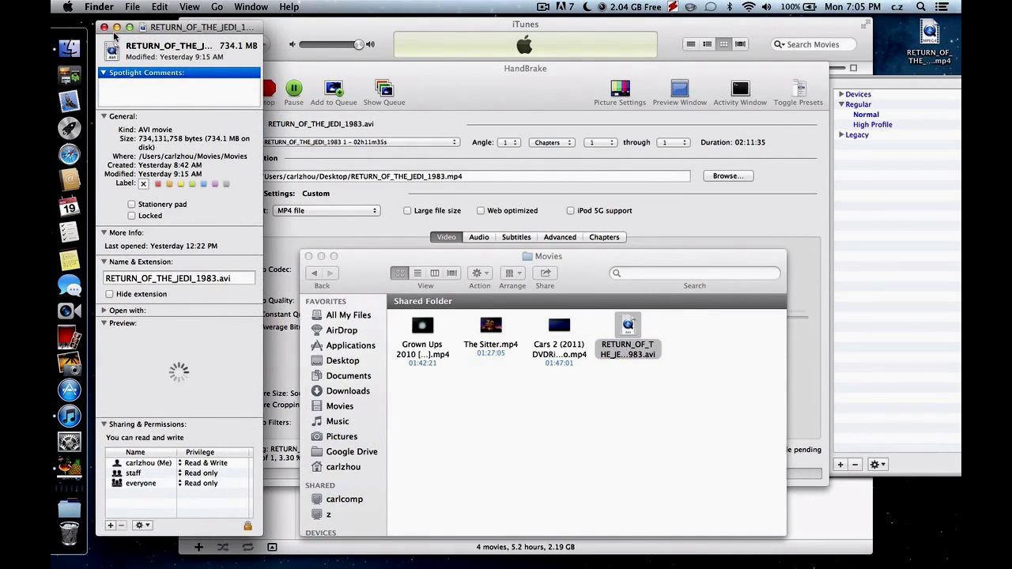
pyautogui.click(103, 28)
pyautogui.click(589, 393)
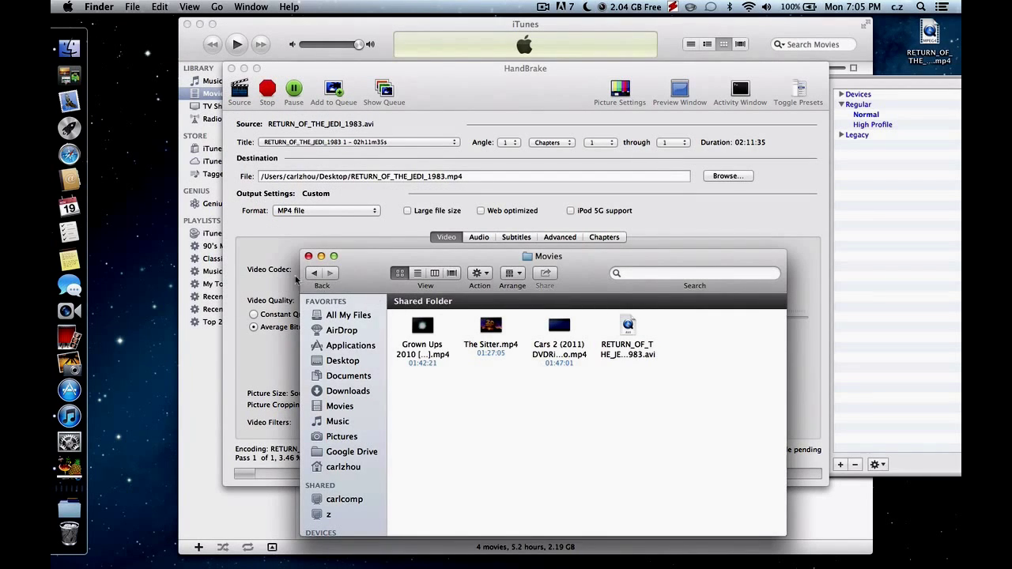
pyautogui.click(309, 256)
# - Stop the encode with Cancel Current and Stop, then quit HandBrake
pyautogui.click(441, 326)
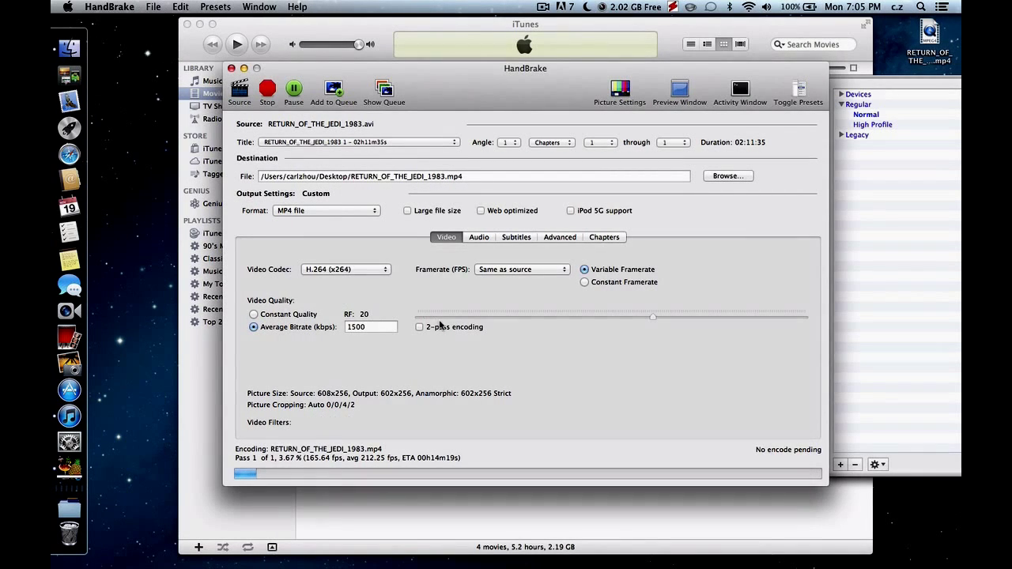
pyautogui.click(267, 89)
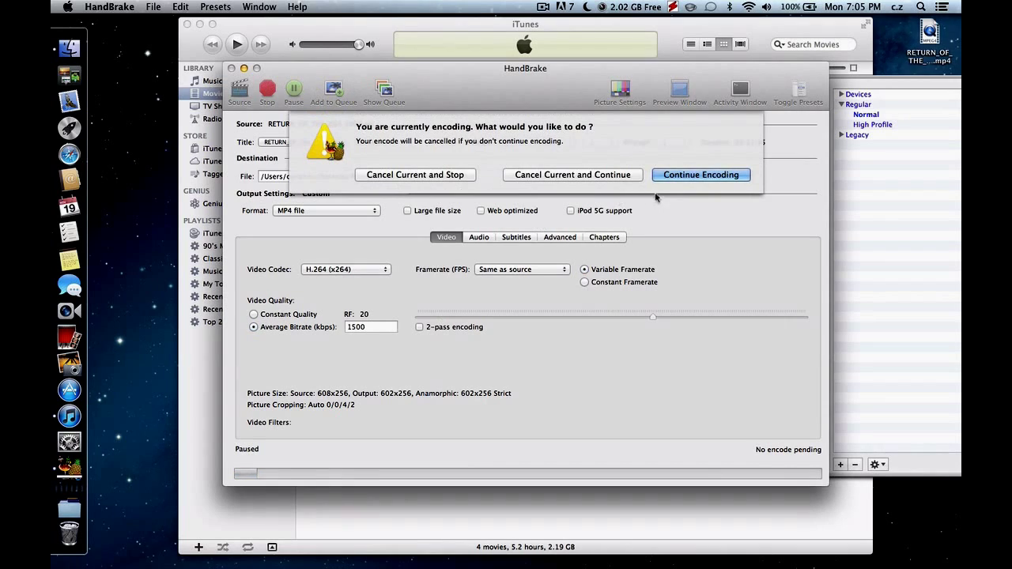
pyautogui.click(364, 177)
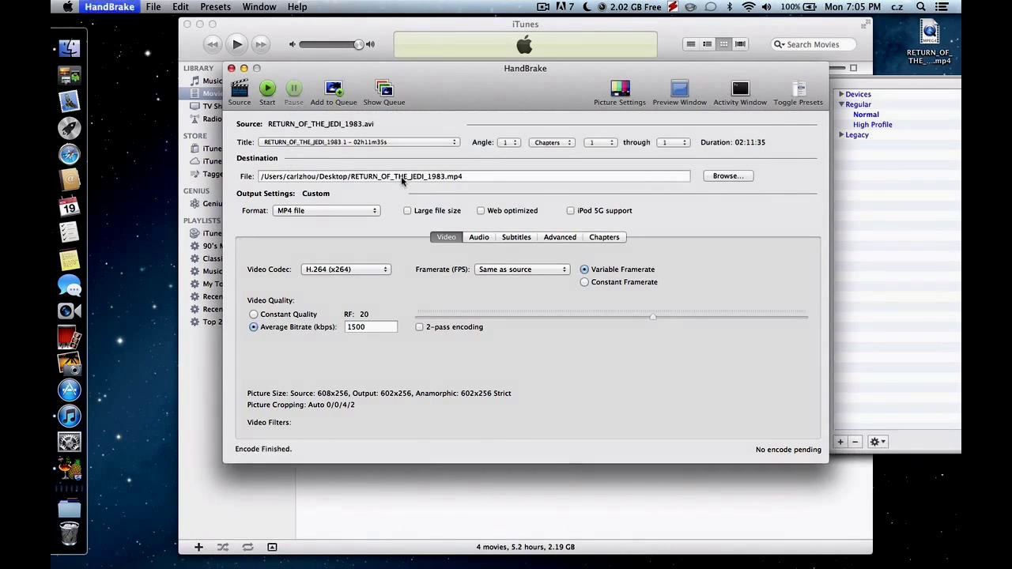
pyautogui.press('super+q')
# - Drag the desktop MP4 copy into the Trash and bring iTunes back to the front
pyautogui.click(929, 41)
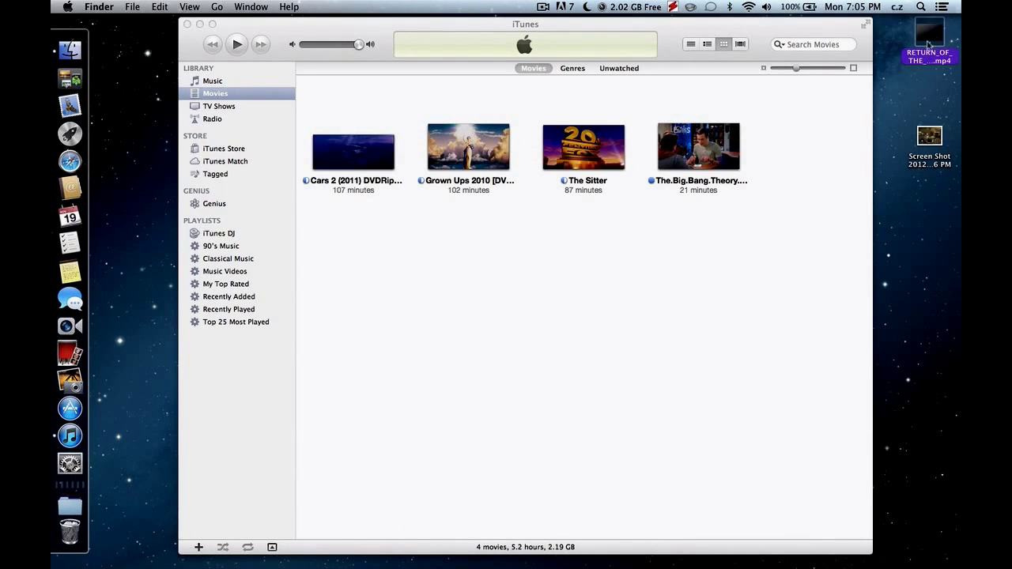
pyautogui.moveTo(929, 44); pyautogui.dragTo(70, 532)
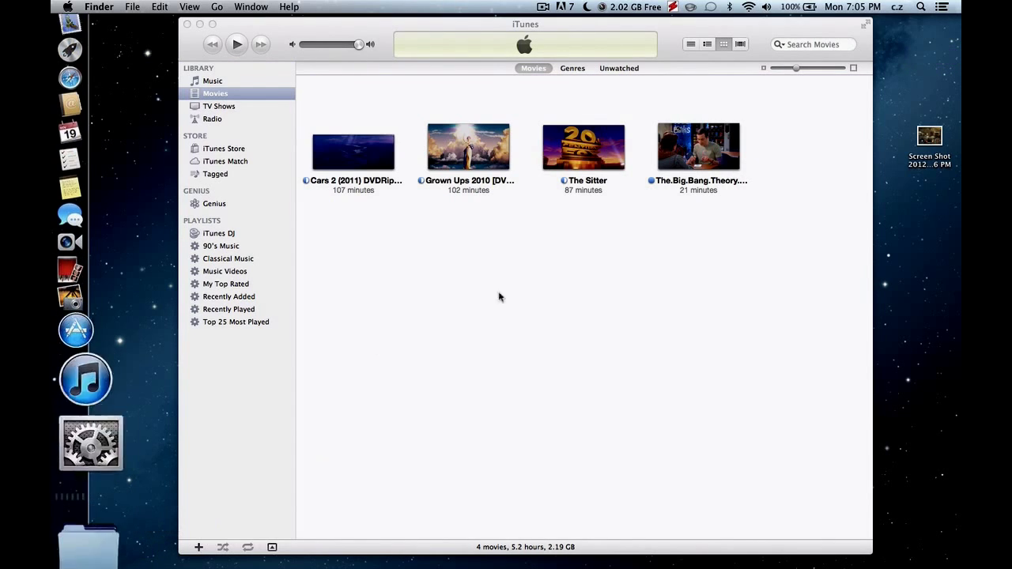
pyautogui.click(545, 305)
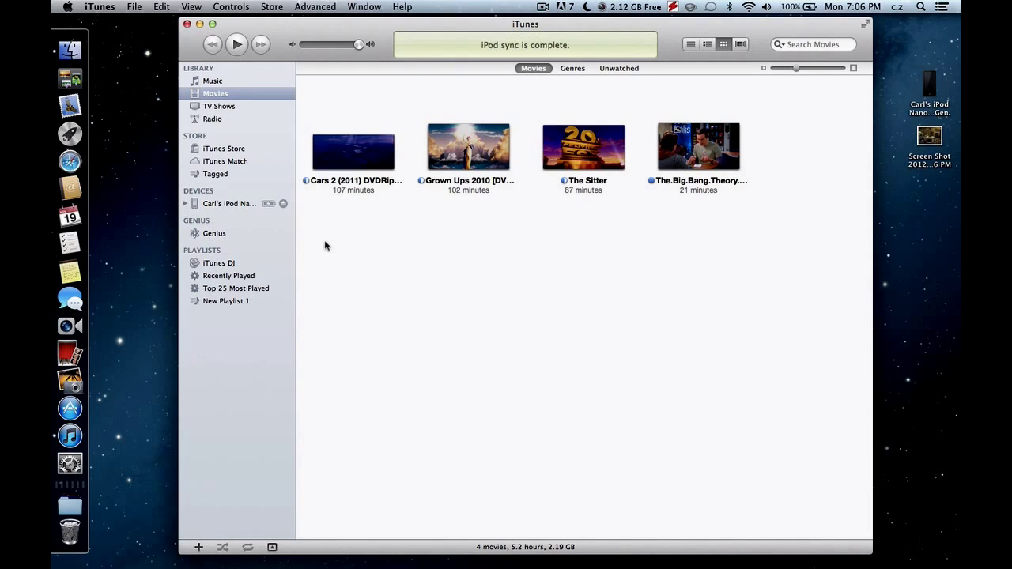
# - Check the iPod nano's summary and review the four movies in the library
pyautogui.click(253, 207)
pyautogui.scroll(-3, 638, 284)
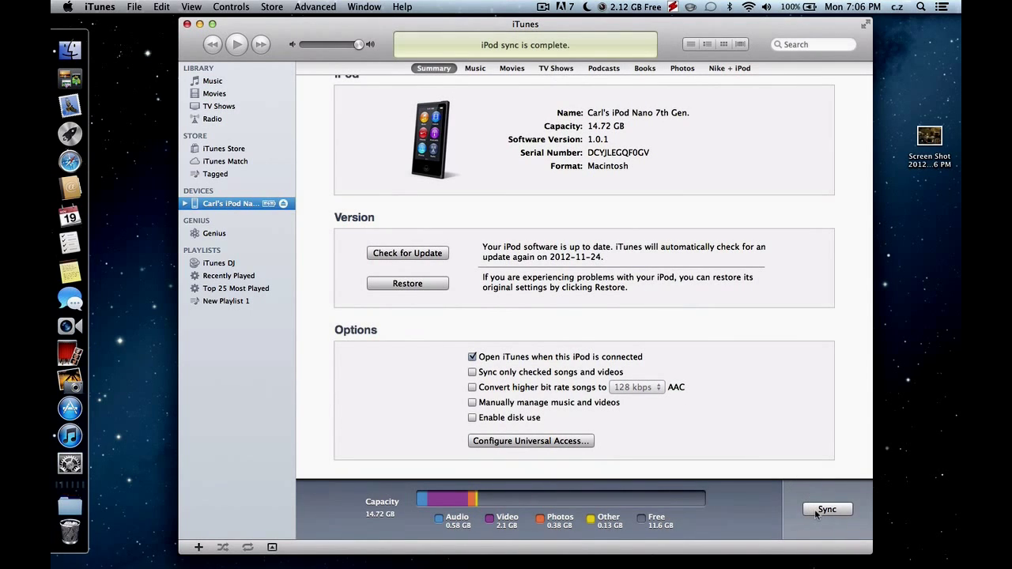
pyautogui.click(242, 95)
pyautogui.moveTo(798, 159); pyautogui.dragTo(340, 155)
pyautogui.click(391, 235)
# - Browse the iPod's sync tabs, then sync Cars 2, Grown Ups 2010 and The Sitter from Movies
pyautogui.click(230, 204)
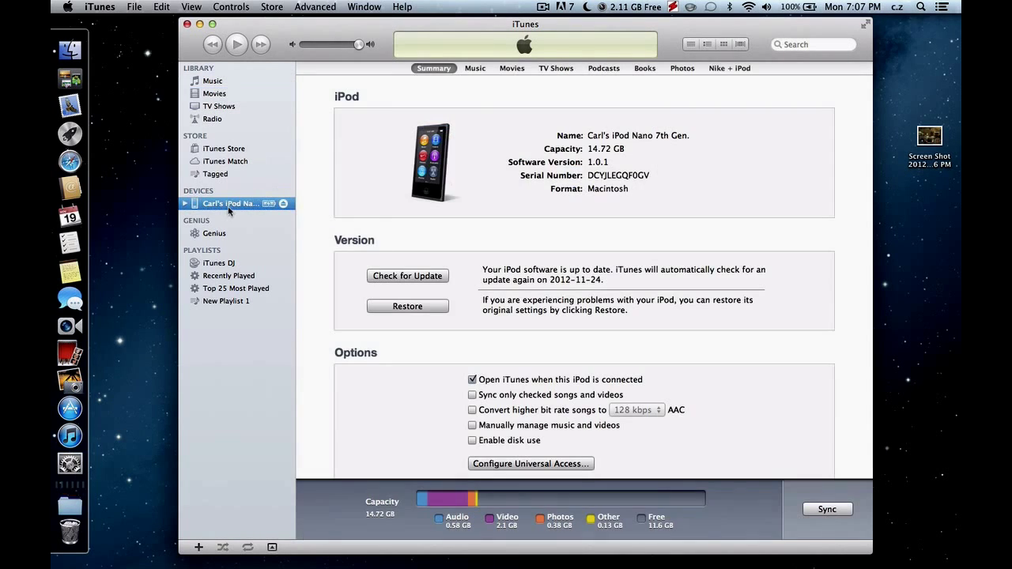
pyautogui.click(478, 69)
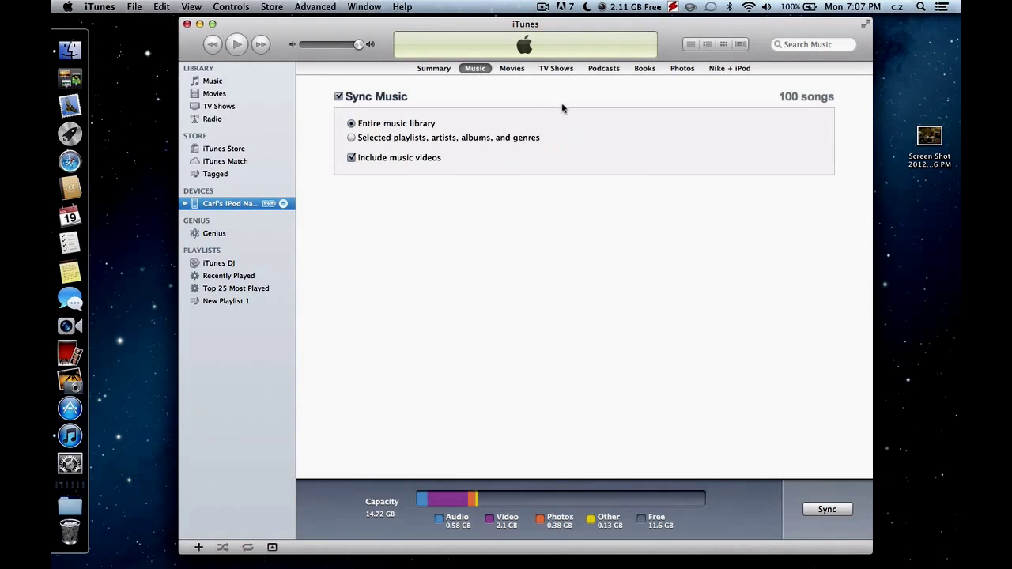
pyautogui.click(520, 71)
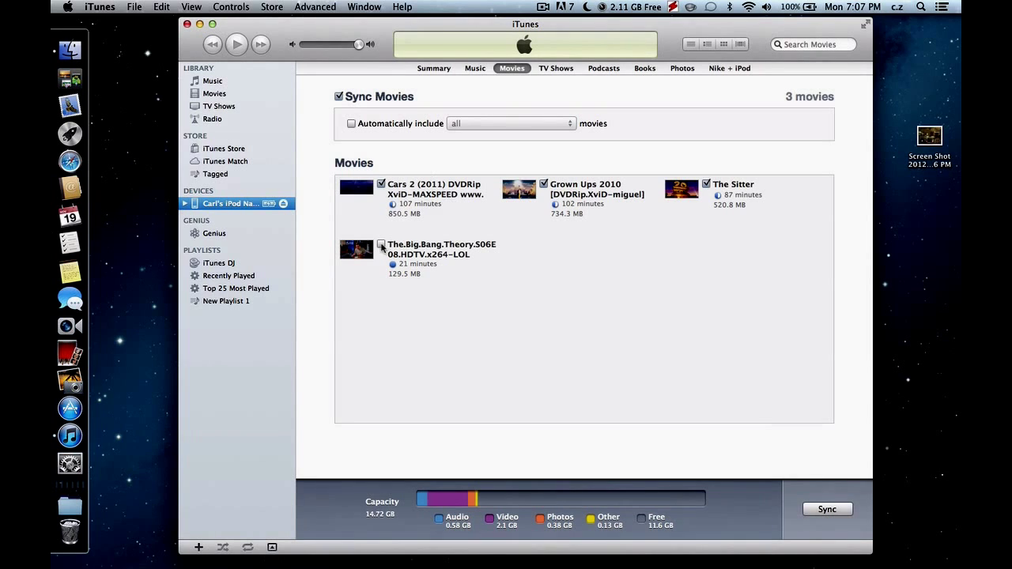
pyautogui.click(553, 69)
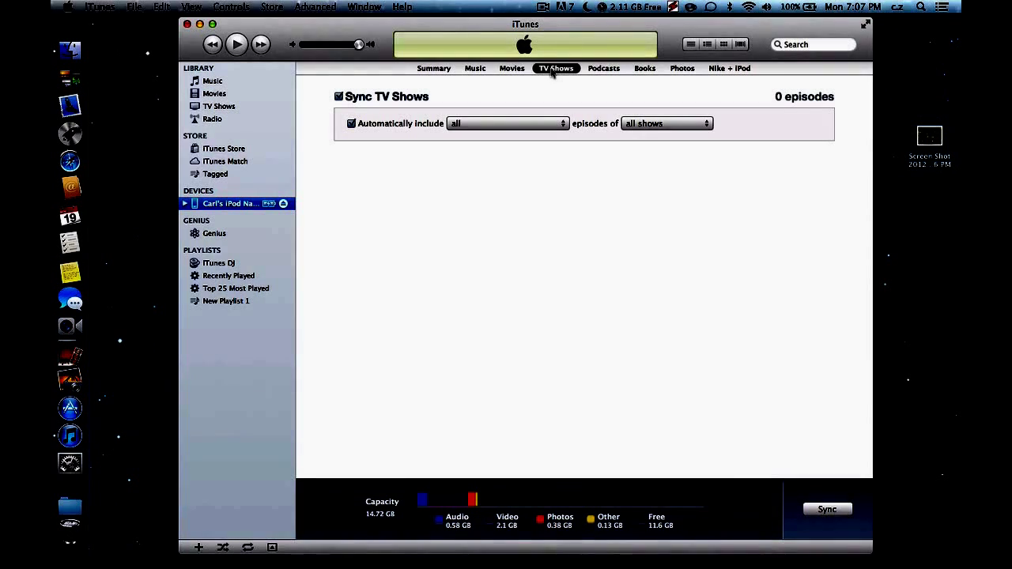
pyautogui.click(645, 68)
pyautogui.click(727, 69)
pyautogui.click(433, 68)
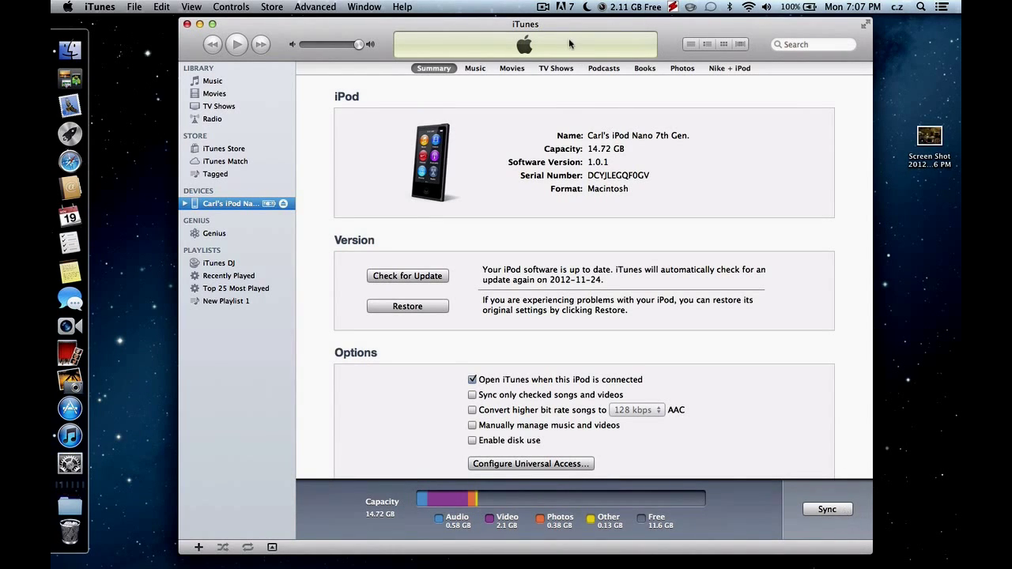
pyautogui.click(511, 68)
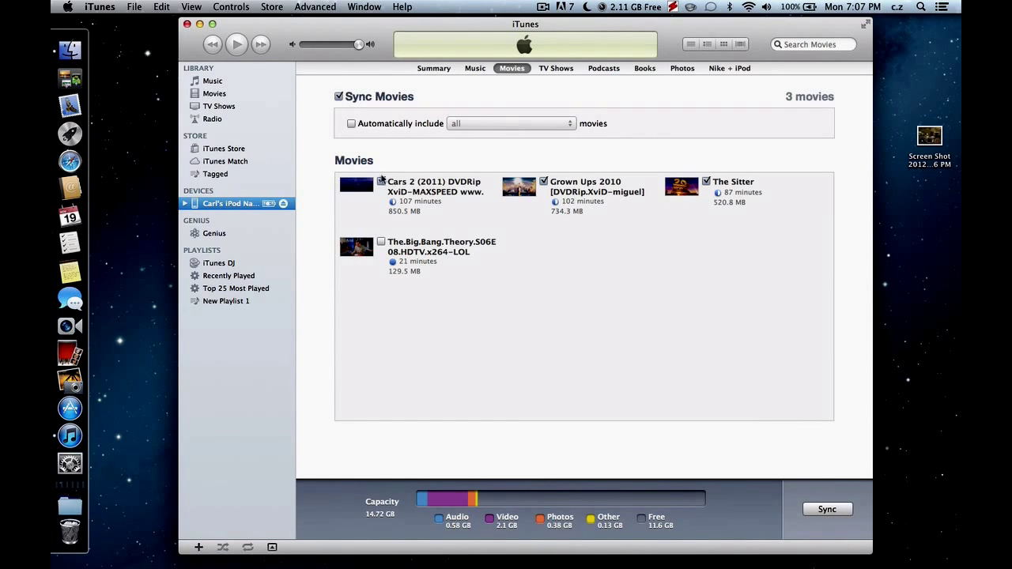
pyautogui.click(815, 509)
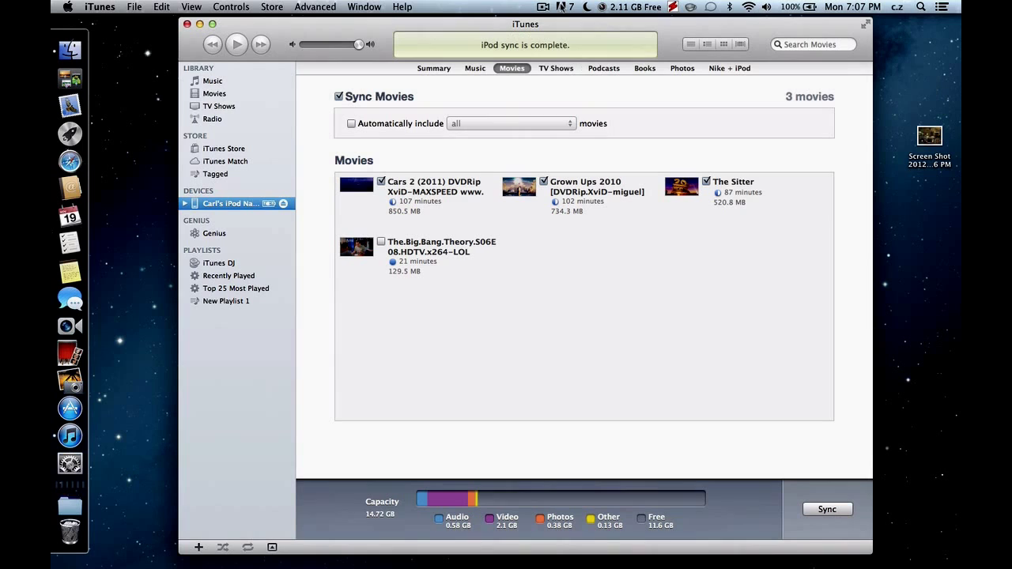
# - Uncheck Sync Movies for the iPod nano, confirm Don't Sync Movies, and apply
pyautogui.click(215, 95)
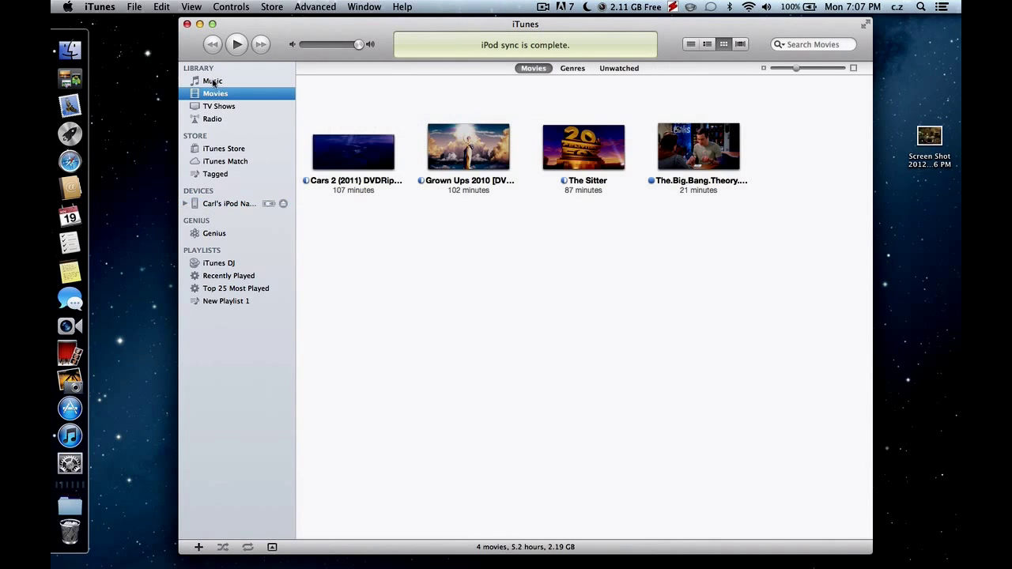
pyautogui.click(228, 204)
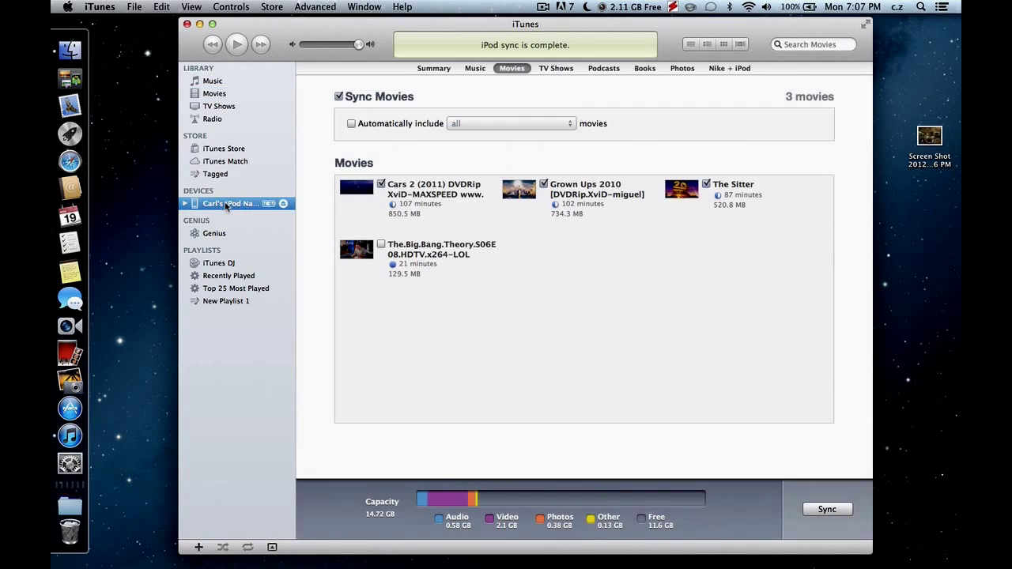
pyautogui.click(368, 100)
pyautogui.click(598, 212)
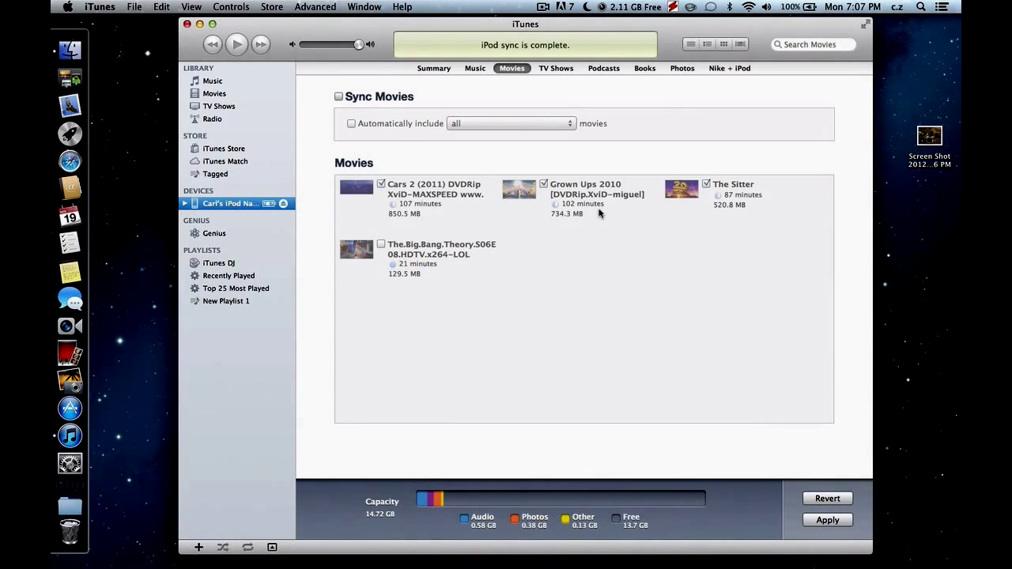
pyautogui.click(828, 520)
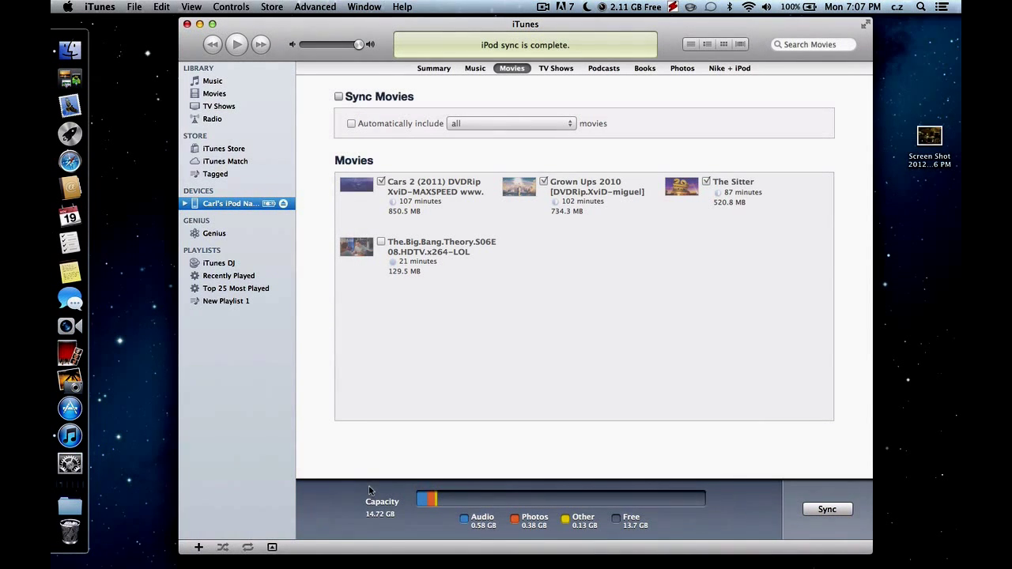
# - Drag Grown Ups 2010 from the movie library onto the iPod nano
pyautogui.click(222, 95)
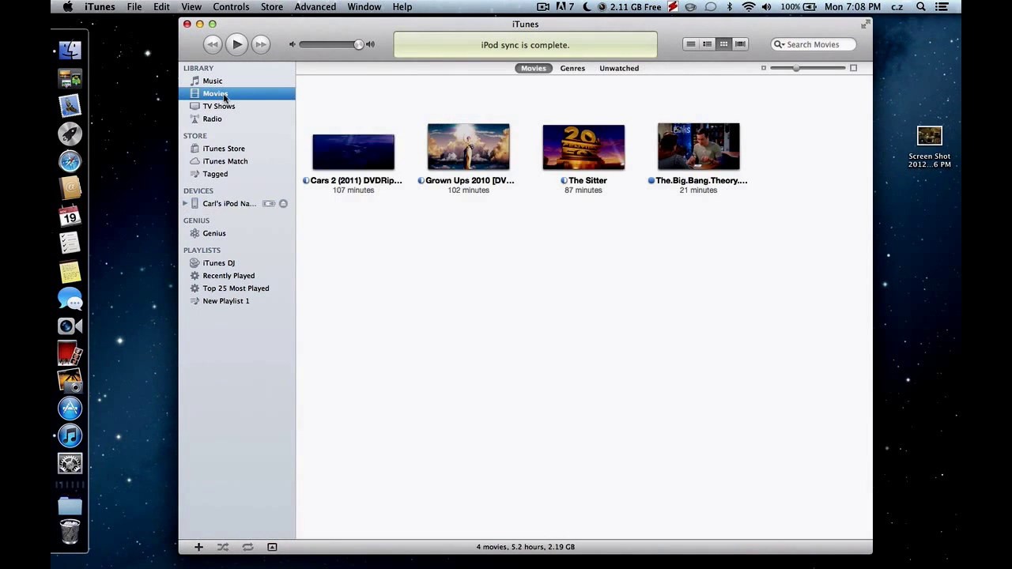
pyautogui.moveTo(326, 103); pyautogui.dragTo(847, 193)
pyautogui.click(671, 314)
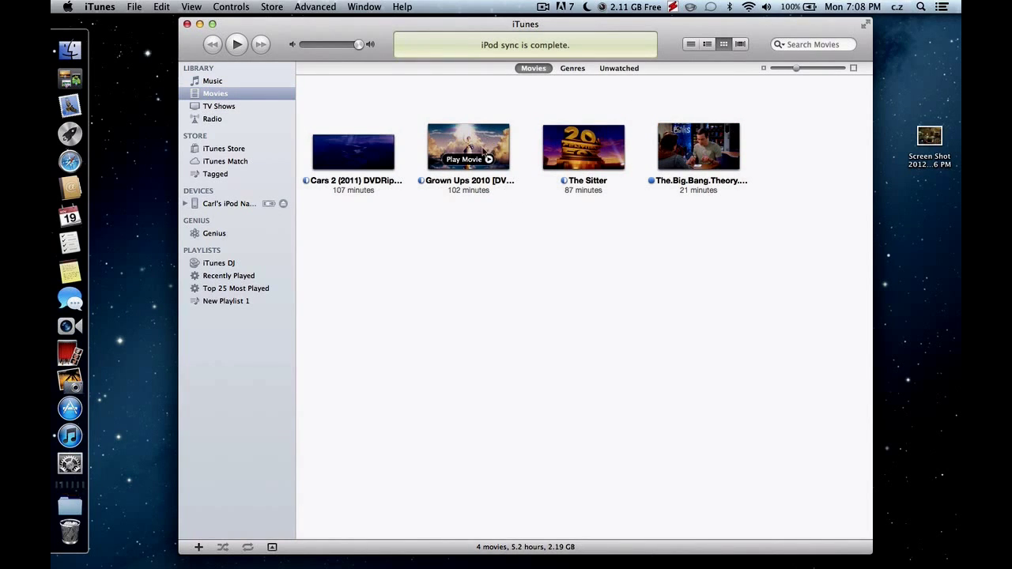
pyautogui.click(484, 143)
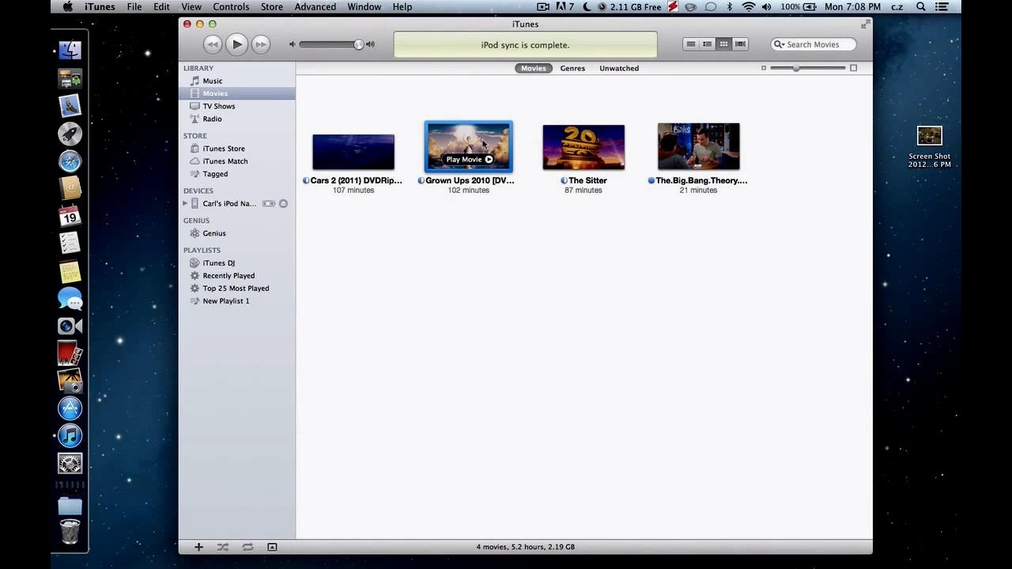
pyautogui.moveTo(484, 143); pyautogui.dragTo(230, 225)
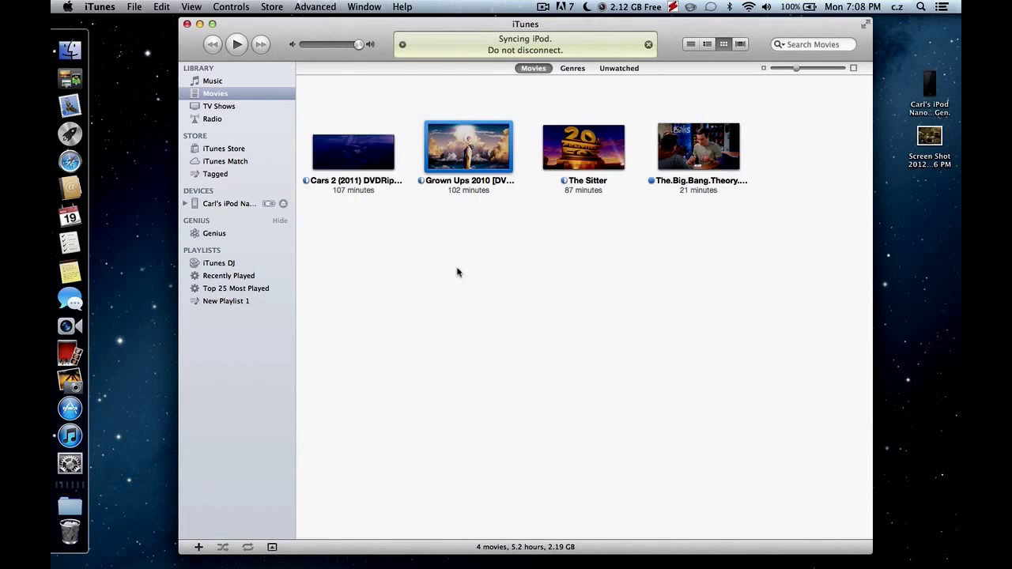
# - Back in the iTunes movie library, select Cars 2
pyautogui.click(929, 84)
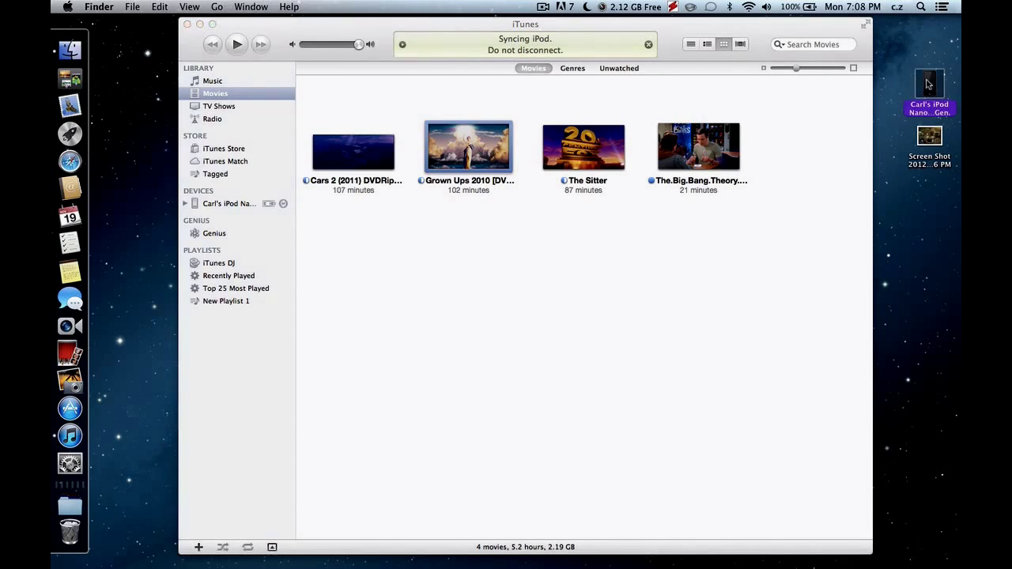
pyautogui.click(688, 280)
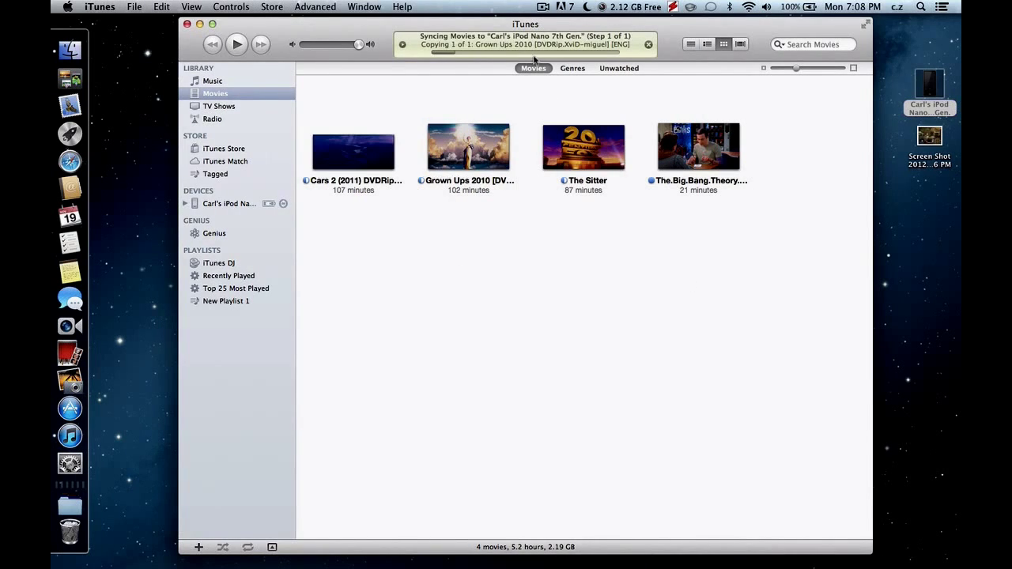
pyautogui.moveTo(346, 147)
pyautogui.click(357, 143)
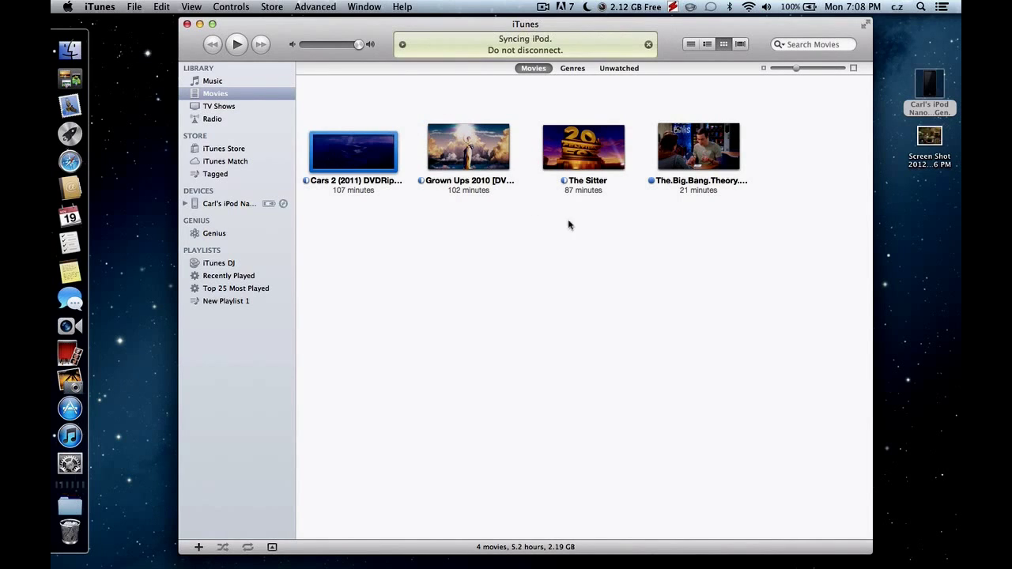
pyautogui.moveTo(591, 145)
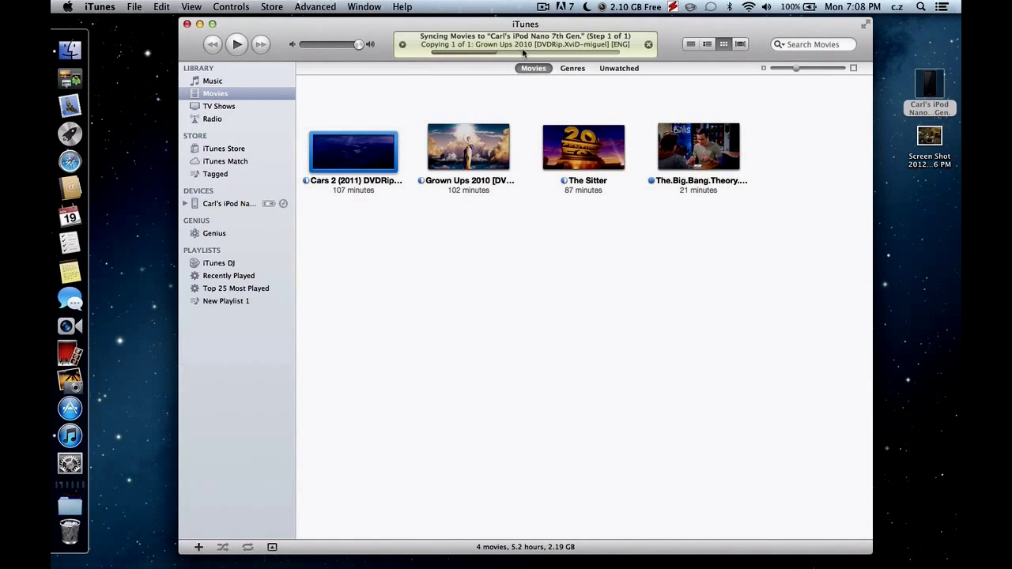
# - Add The Sitter to the selection and drag Cars 2 and The Sitter onto the iPod nano
pyautogui.keyDown('super'); pyautogui.click(561, 139); pyautogui.keyUp('super')
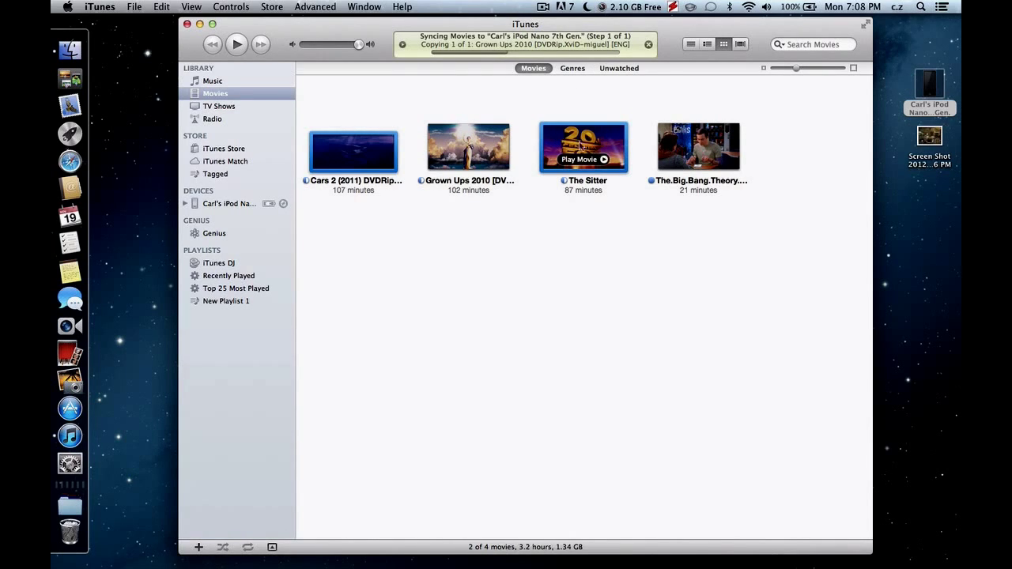
pyautogui.moveTo(581, 144); pyautogui.dragTo(255, 210)
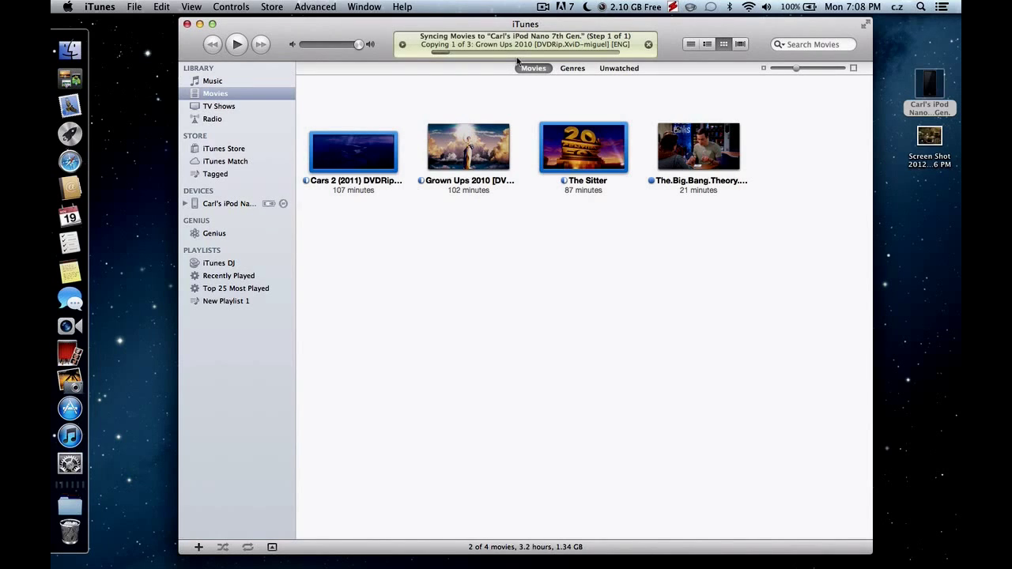
pyautogui.moveTo(508, 147)
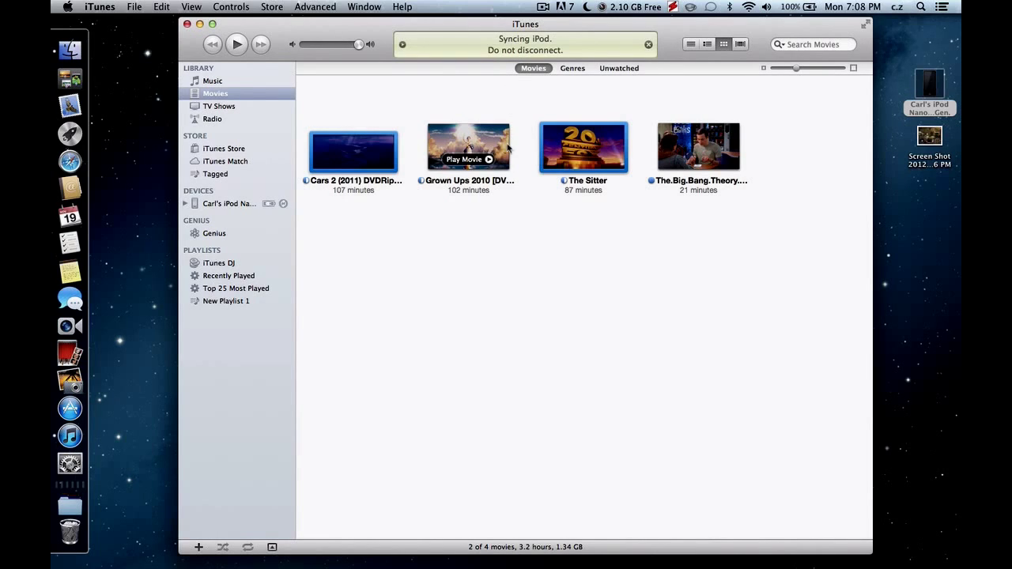